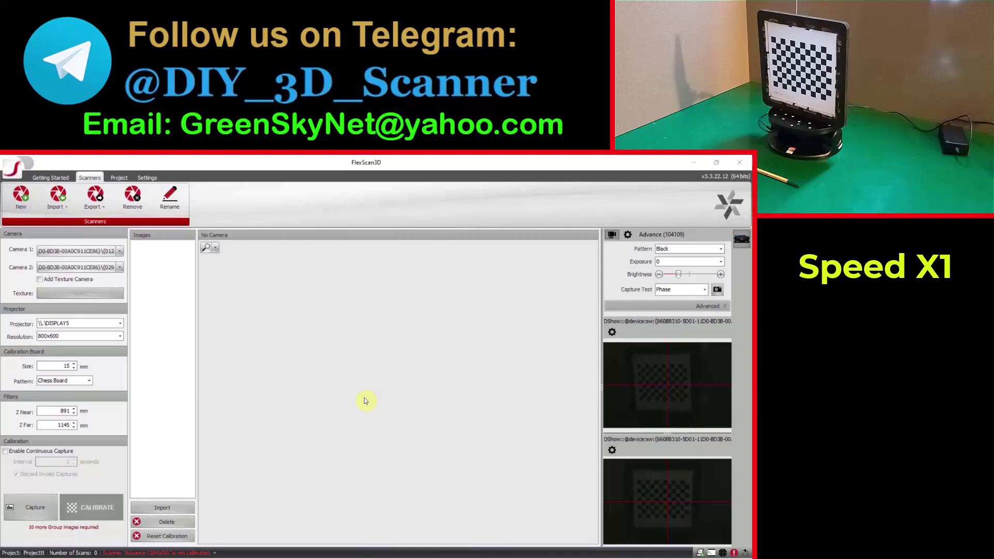
Enlarge both camera previews and open Rotary Settings, with M1 and M2 at 10-degree steps.
{"action": "double_click", "coordinate": [648, 413]}
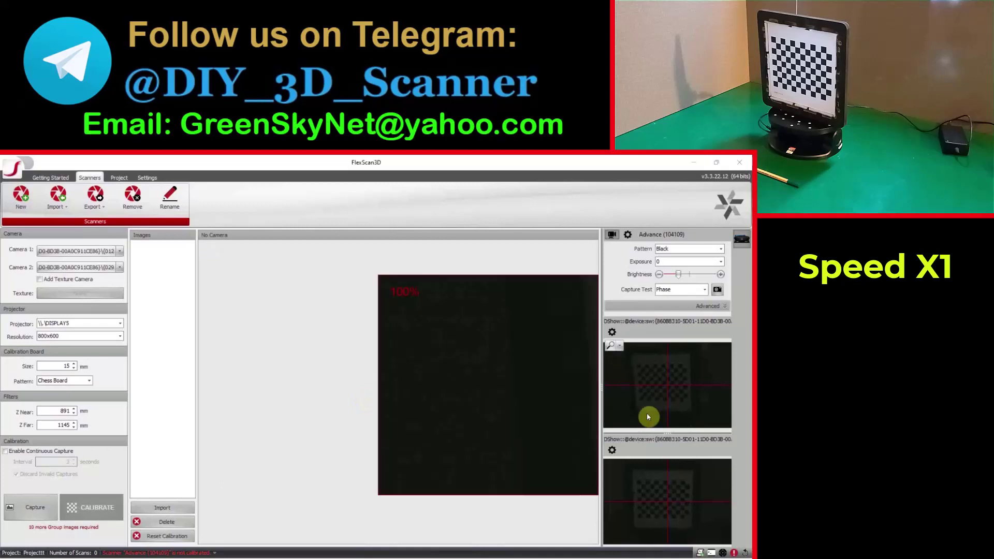
{"action": "double_click", "coordinate": [699, 506]}
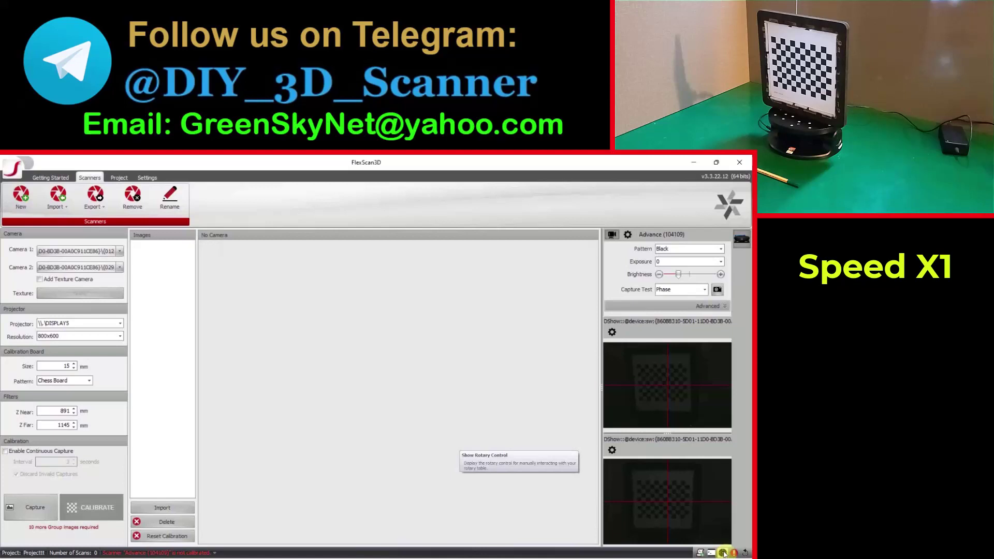
{"action": "left_click", "coordinate": [724, 552]}
{"action": "left_click_drag", "start_coordinate": [405, 314], "coordinate": [467, 285]}
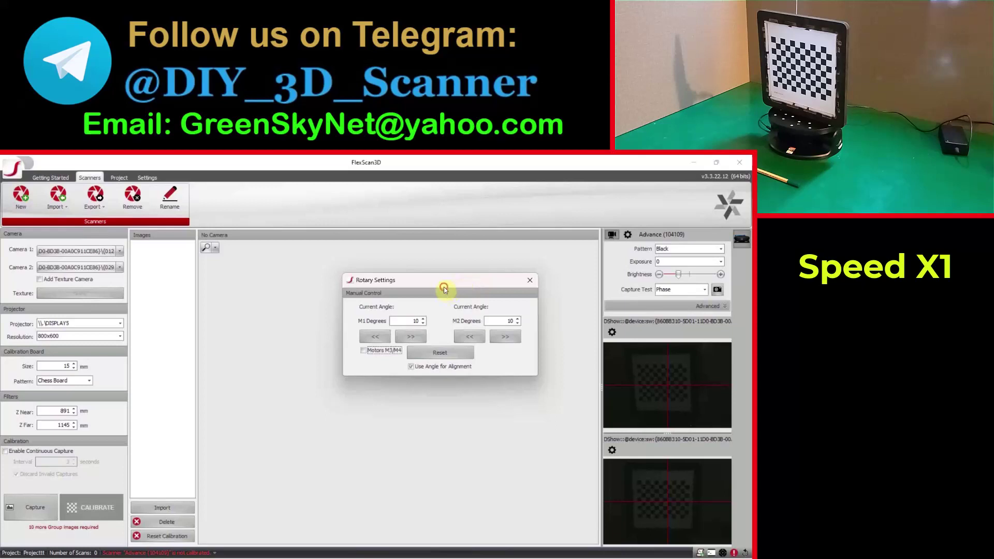
Rotate the M1 and M2 turntable axes 10 degrees each, then reset both to 0.0.
{"action": "left_click_drag", "start_coordinate": [444, 293], "coordinate": [476, 237]}
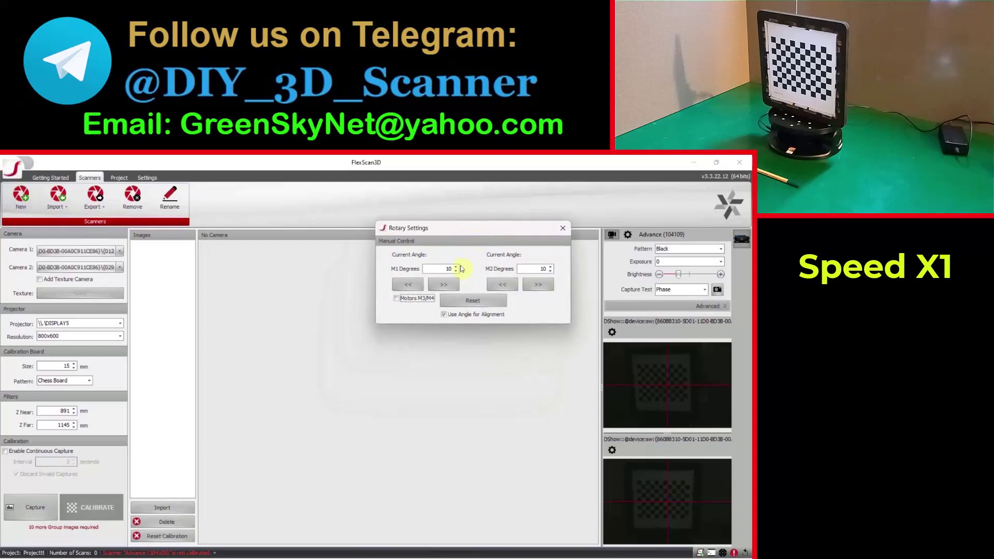
{"action": "left_click", "coordinate": [450, 285]}
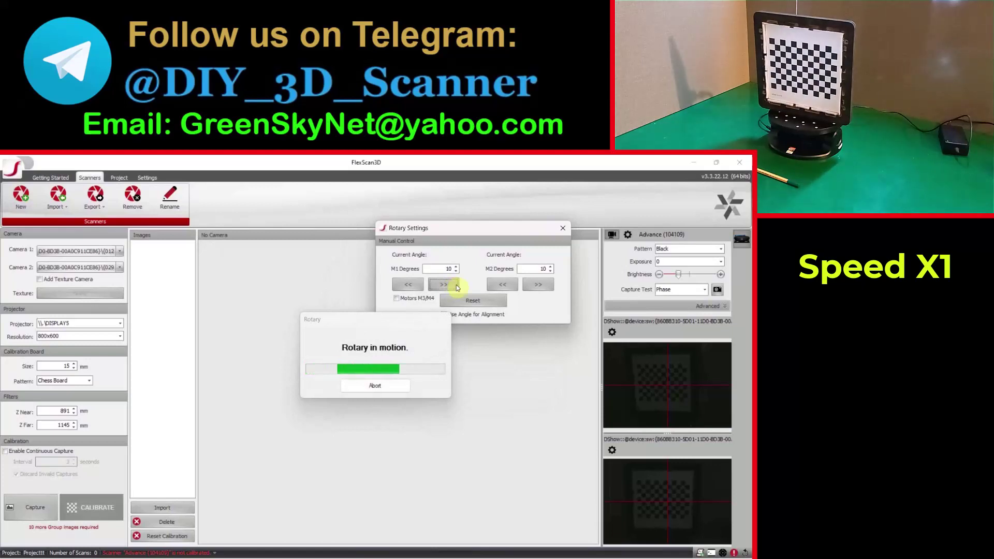
{"action": "left_click", "coordinate": [508, 285]}
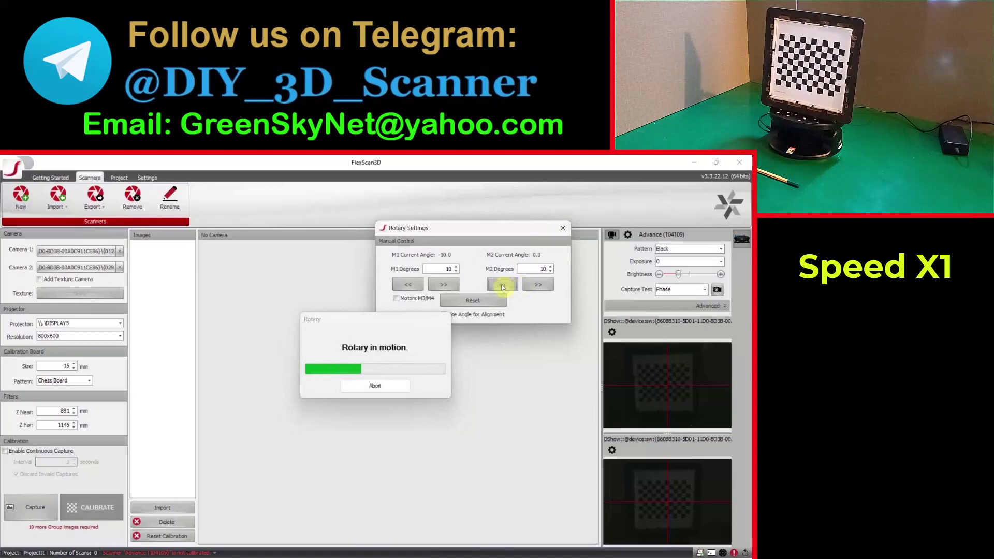
{"action": "left_click", "coordinate": [479, 303]}
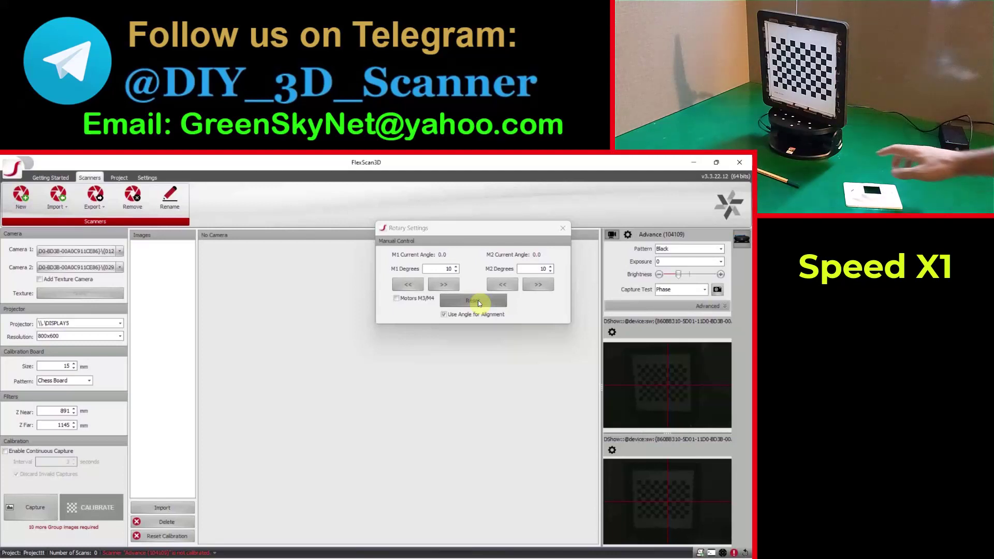
Change the M2 step to 20 degrees and tilt the second axis to 20.0.
{"action": "left_click_drag", "start_coordinate": [508, 234], "coordinate": [491, 310]}
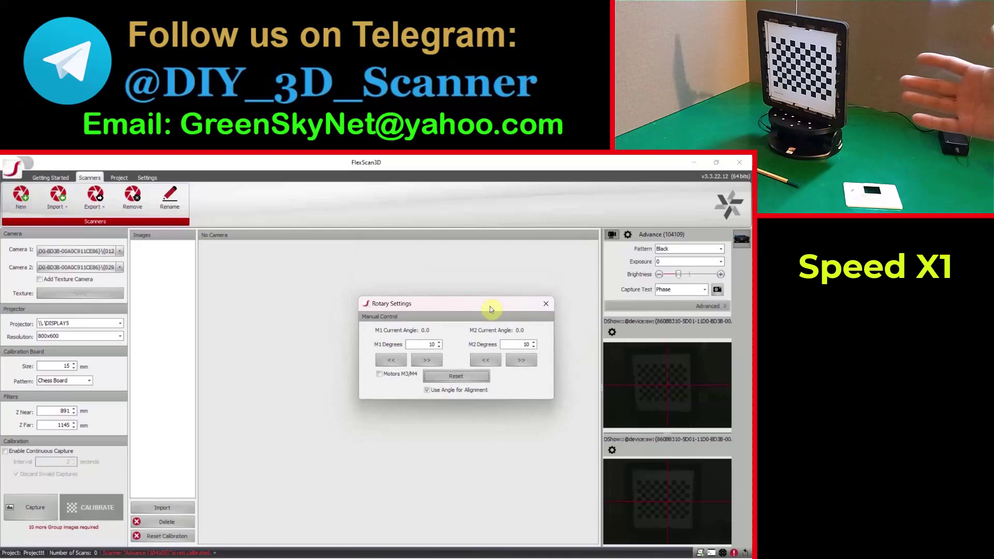
{"action": "double_click", "coordinate": [522, 343]}
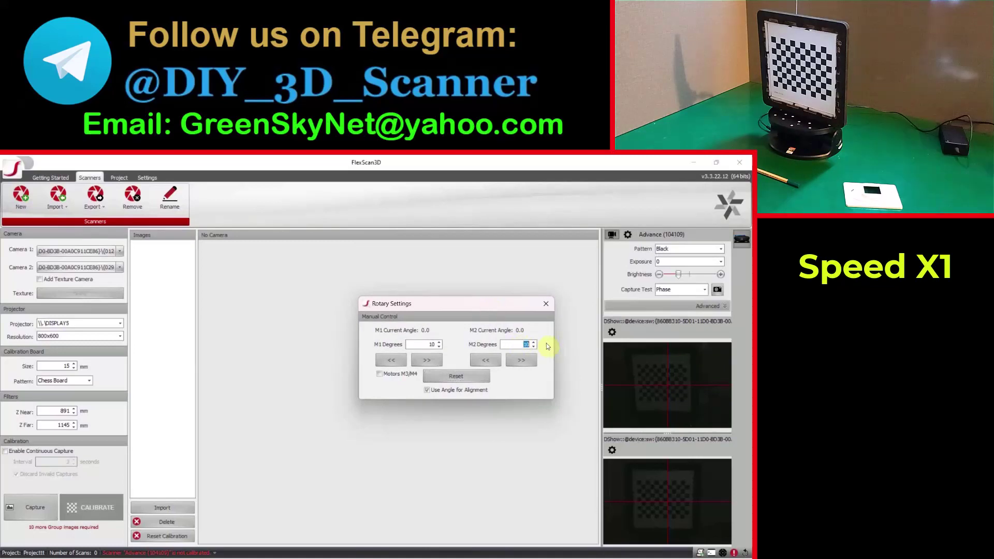
{"action": "type", "text": "20"}
{"action": "left_click", "coordinate": [481, 363]}
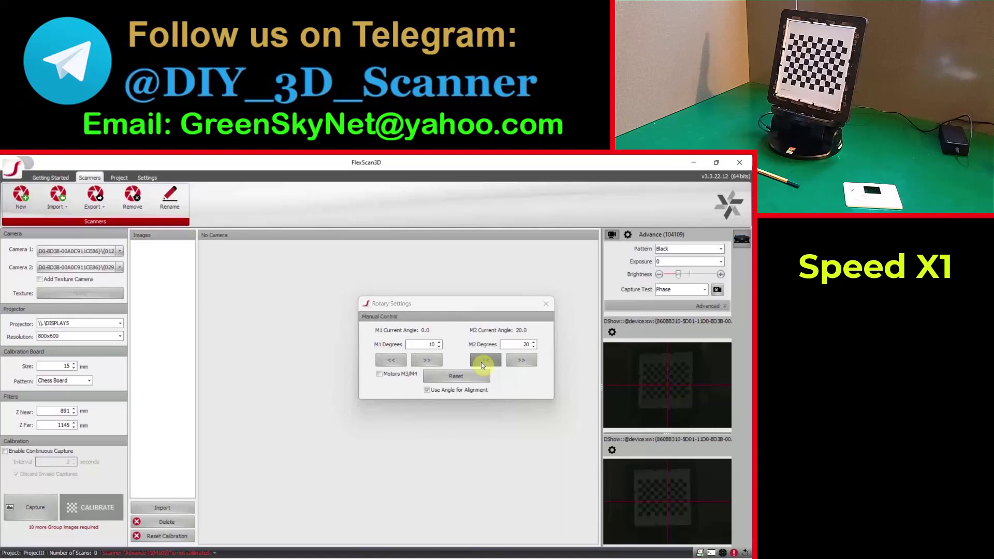
Load the Calibration script in the Script Editor and run it, finishing in 19.182 seconds.
{"action": "left_click_drag", "start_coordinate": [484, 306], "coordinate": [573, 208]}
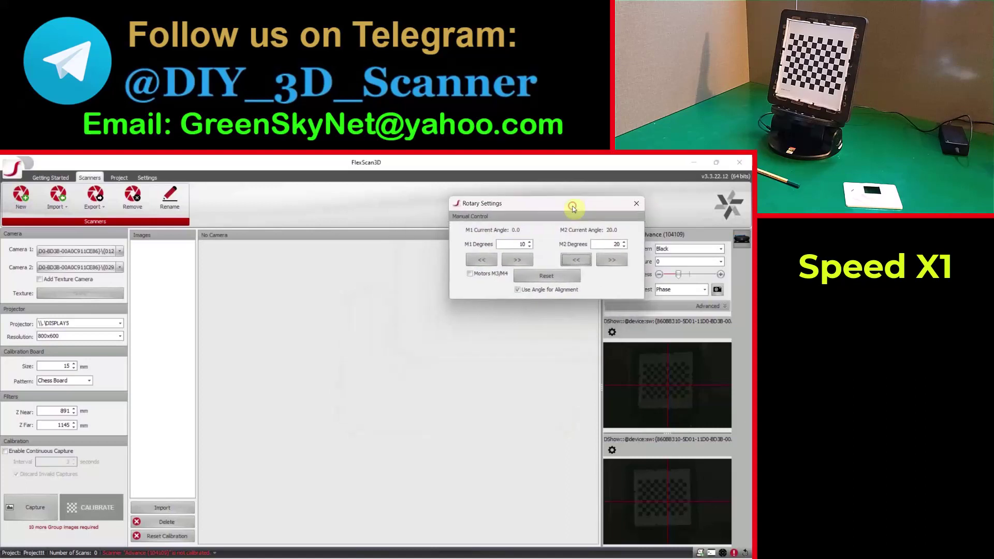
{"action": "left_click", "coordinate": [712, 552]}
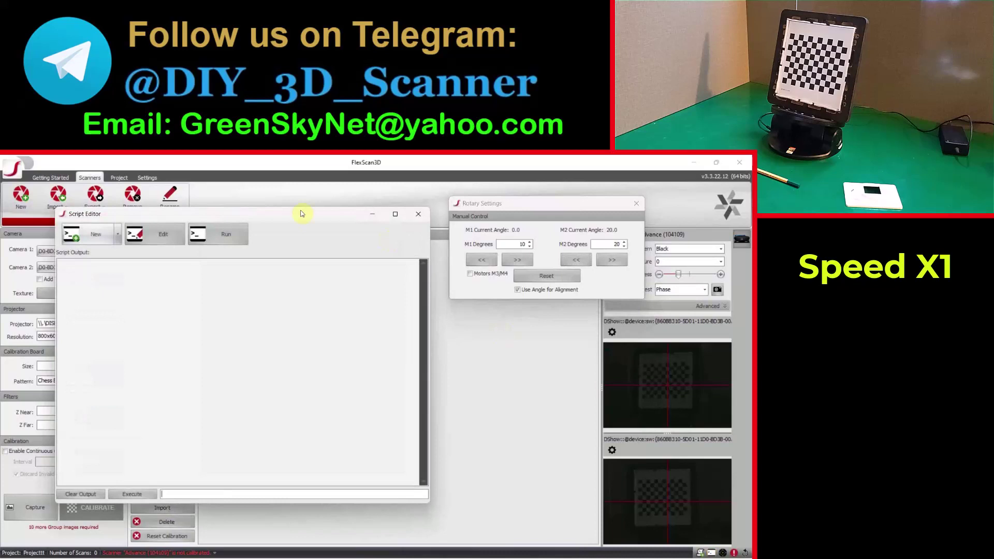
{"action": "left_click_drag", "start_coordinate": [295, 217], "coordinate": [407, 209]}
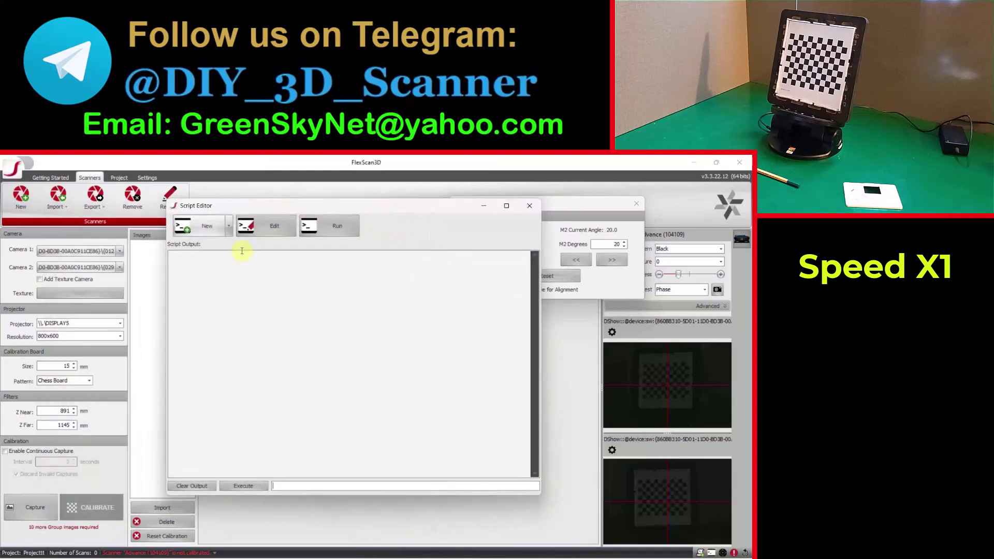
{"action": "left_click", "coordinate": [229, 226]}
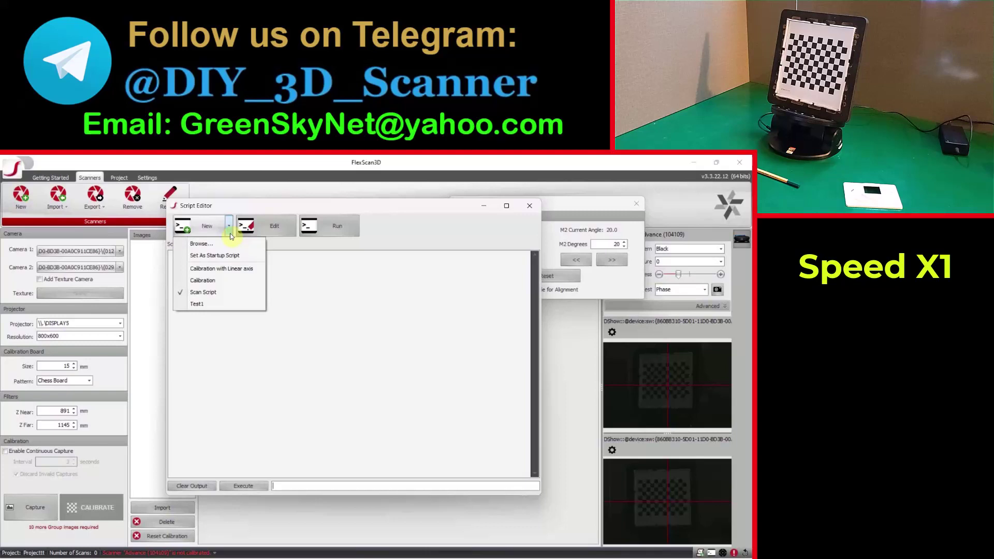
{"action": "left_click", "coordinate": [222, 280]}
{"action": "left_click_drag", "start_coordinate": [281, 206], "coordinate": [319, 212]}
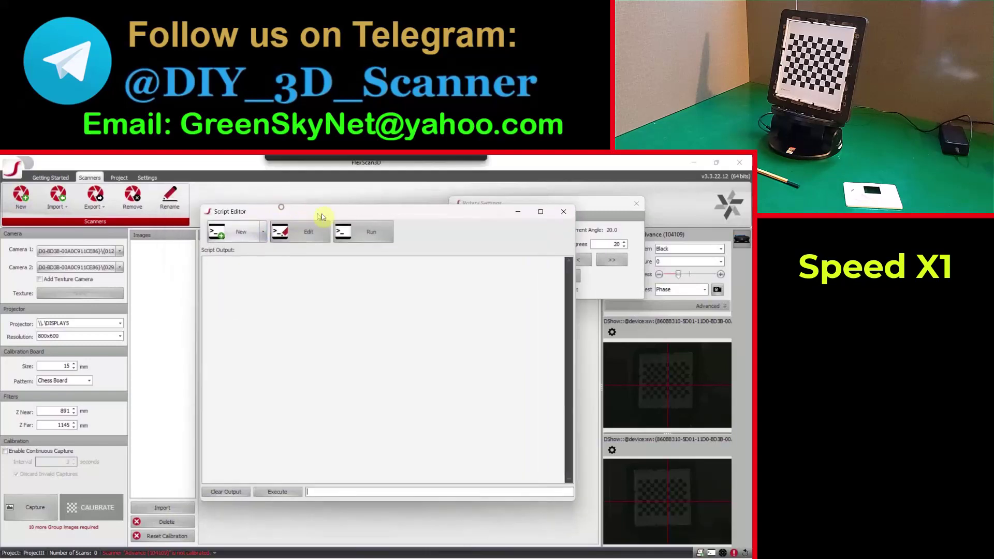
{"action": "left_click", "coordinate": [363, 234]}
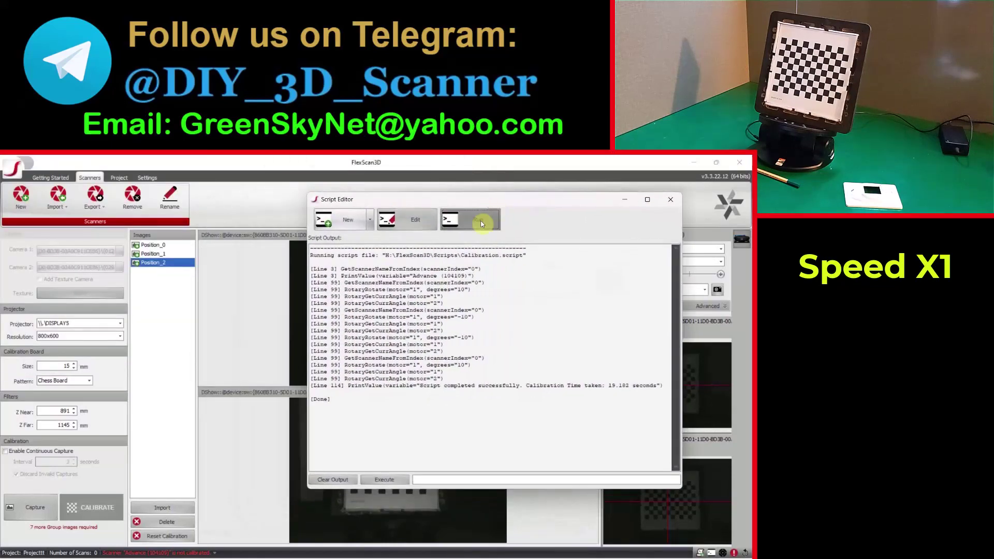
Run the Calibration script twice more to capture positions up to Position_8.
{"action": "left_click", "coordinate": [482, 222]}
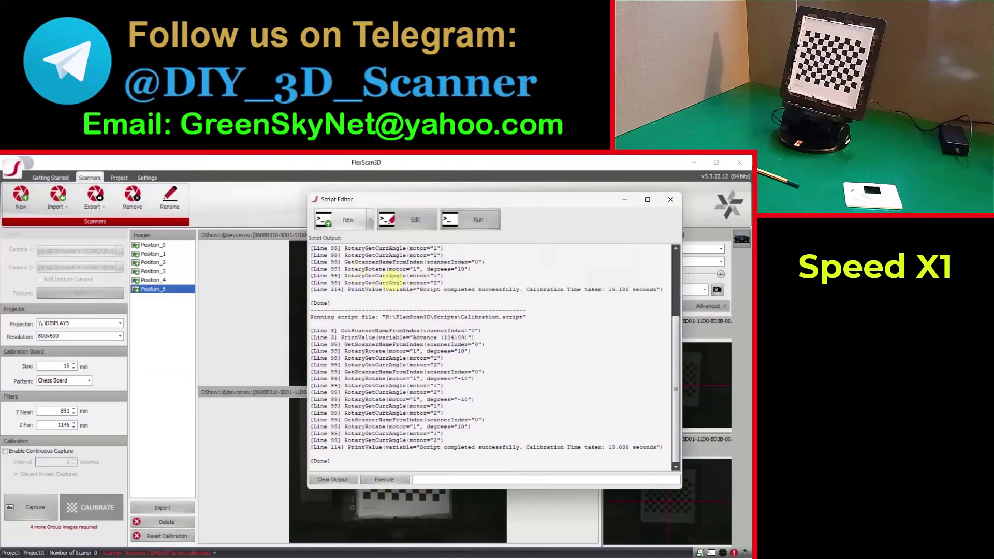
{"action": "left_click", "coordinate": [484, 220]}
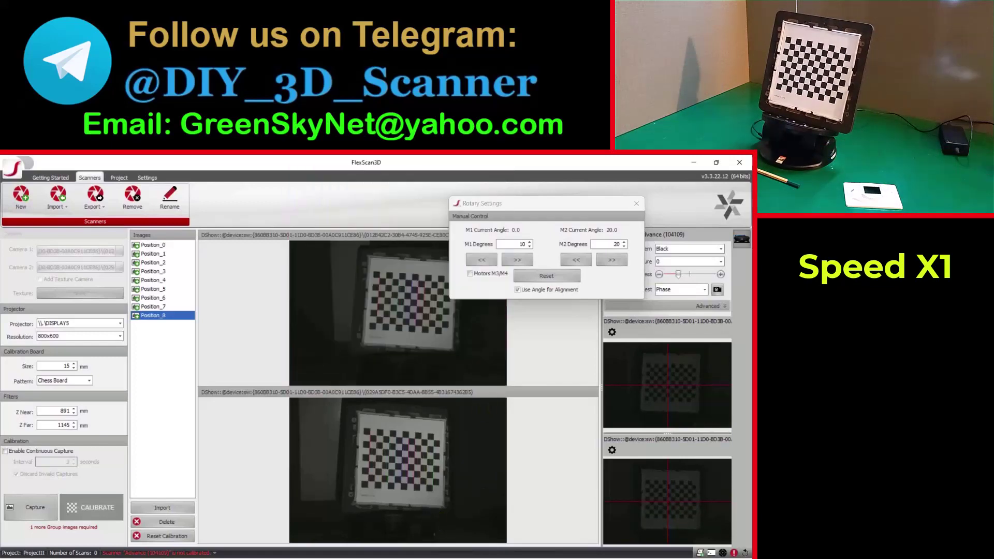
Run the Calibration script once more to add Position_9 through Position_11.
{"action": "left_click", "coordinate": [487, 222]}
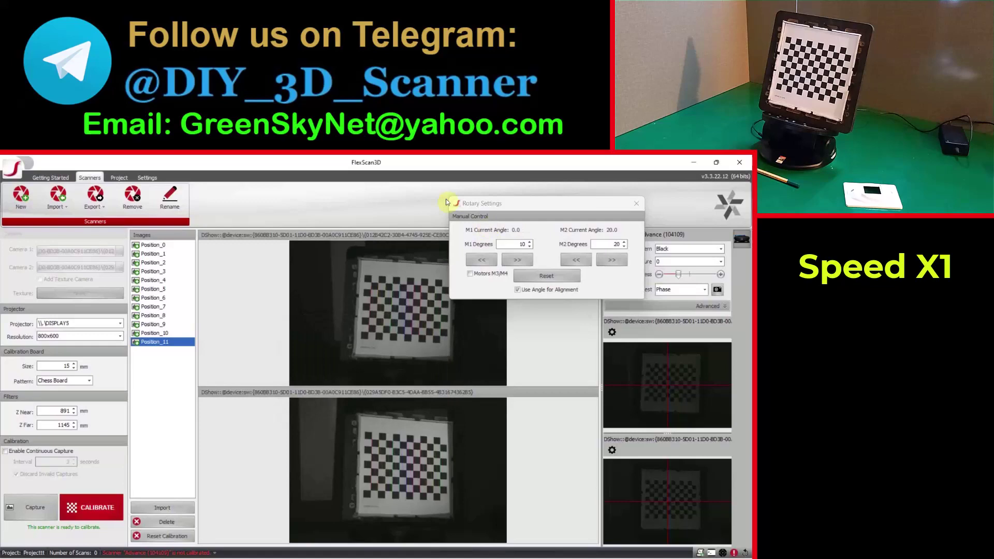
{"action": "left_click_drag", "start_coordinate": [584, 204], "coordinate": [649, 192]}
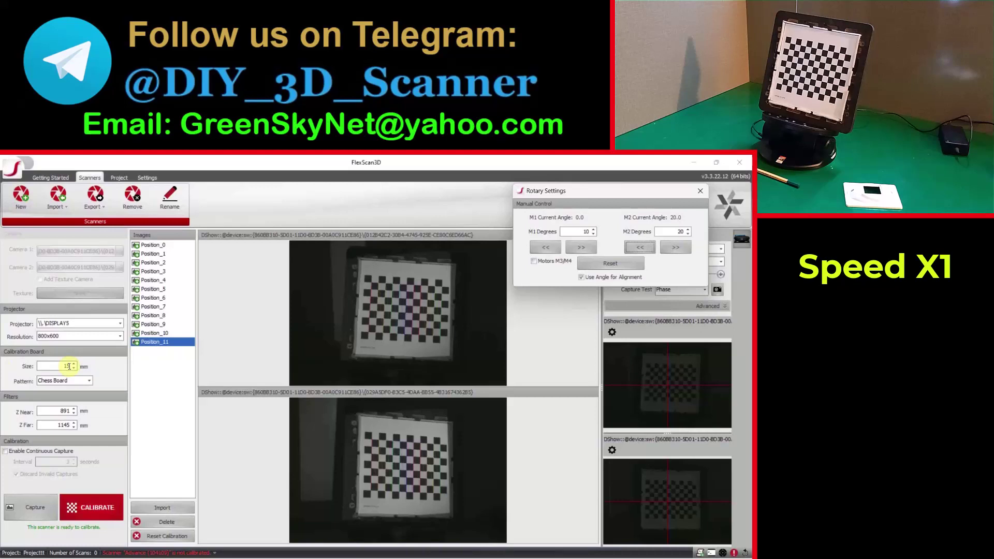
Calibrate the scanner, review discarded images and advanced metrics, and accept the 15.931 µm result.
{"action": "left_click", "coordinate": [95, 510]}
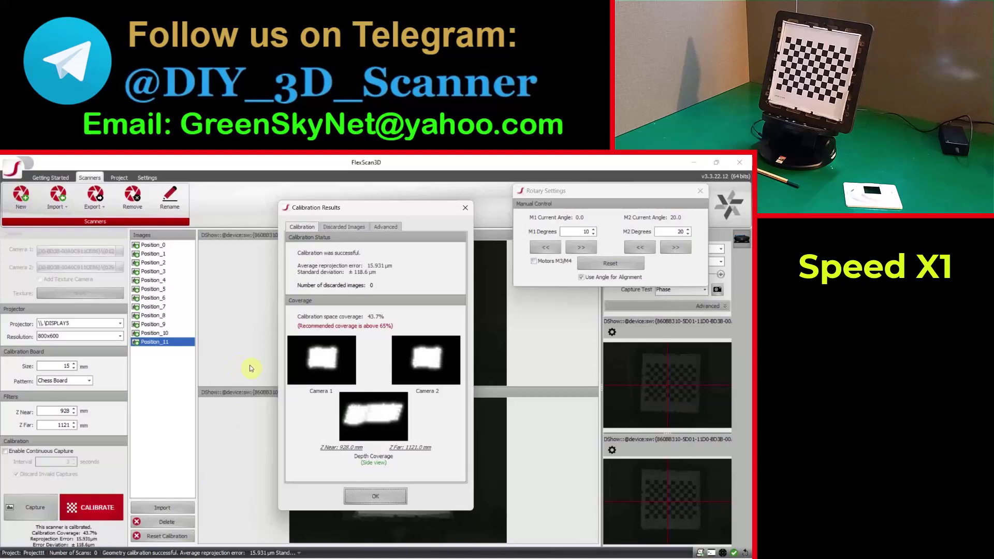
{"action": "mouse_move", "coordinate": [334, 347]}
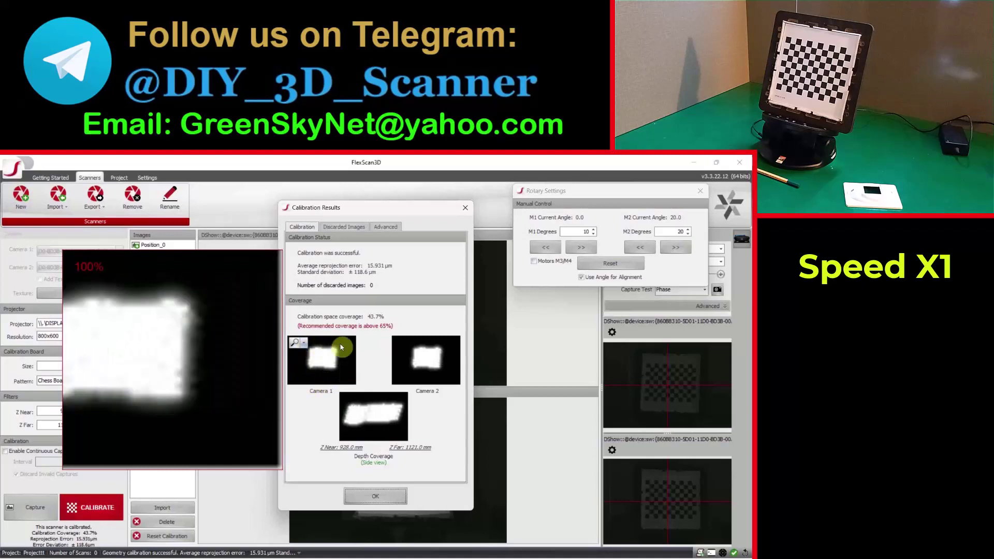
{"action": "left_click", "coordinate": [346, 227]}
{"action": "left_click", "coordinate": [376, 227]}
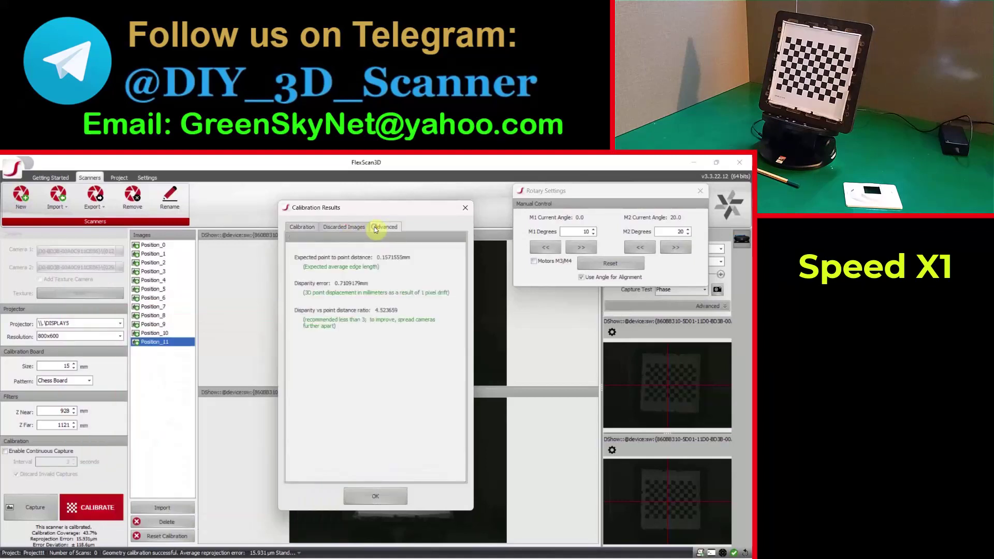
{"action": "left_click", "coordinate": [306, 228]}
{"action": "left_click_drag", "start_coordinate": [383, 212], "coordinate": [366, 211]}
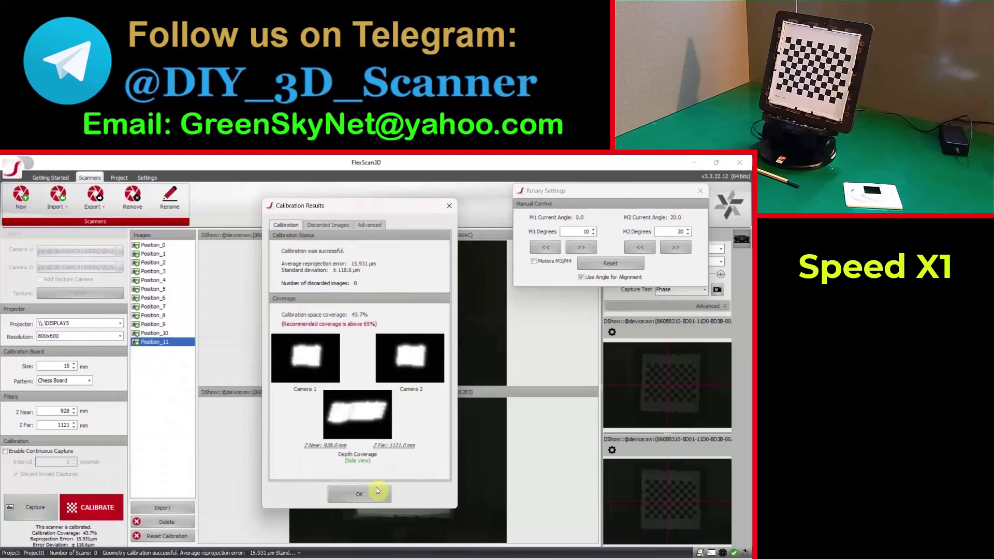
{"action": "left_click", "coordinate": [374, 491]}
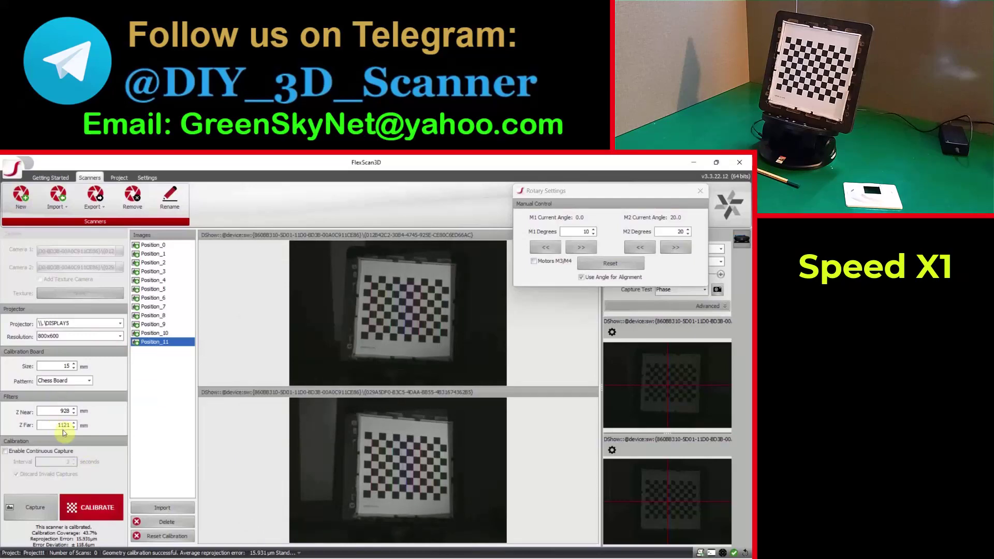
Switch to the Project workspace and move the Rotary Settings window aside.
{"action": "left_click", "coordinate": [118, 177]}
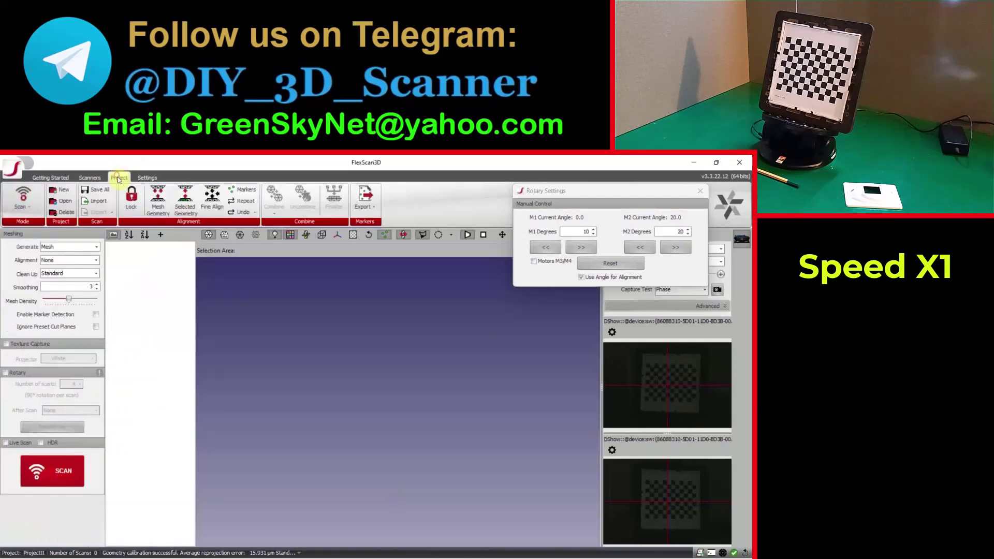
{"action": "left_click_drag", "start_coordinate": [557, 185], "coordinate": [494, 185]}
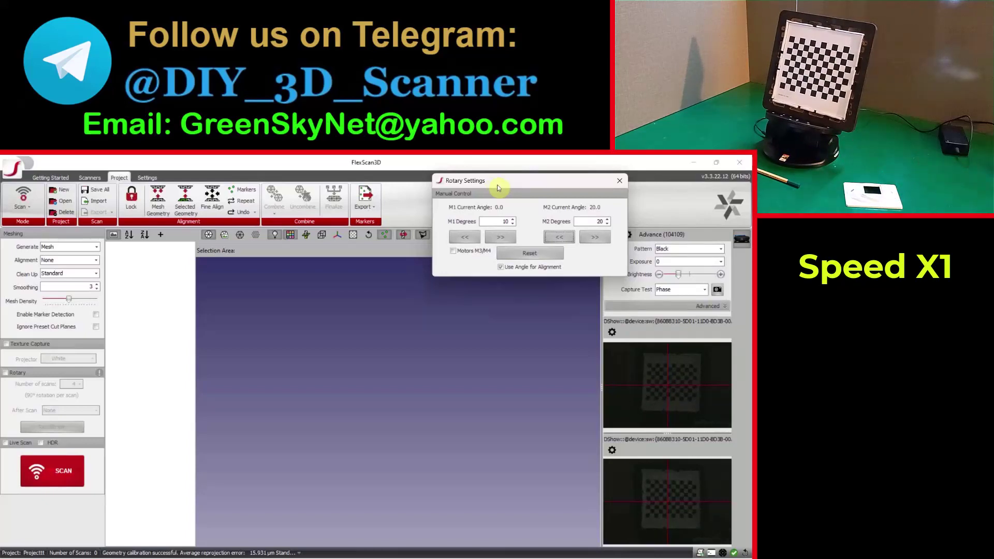
Reset both turntable axes to 0 degrees and close the Rotary Settings window.
{"action": "left_click", "coordinate": [530, 257]}
{"action": "left_click", "coordinate": [431, 280]}
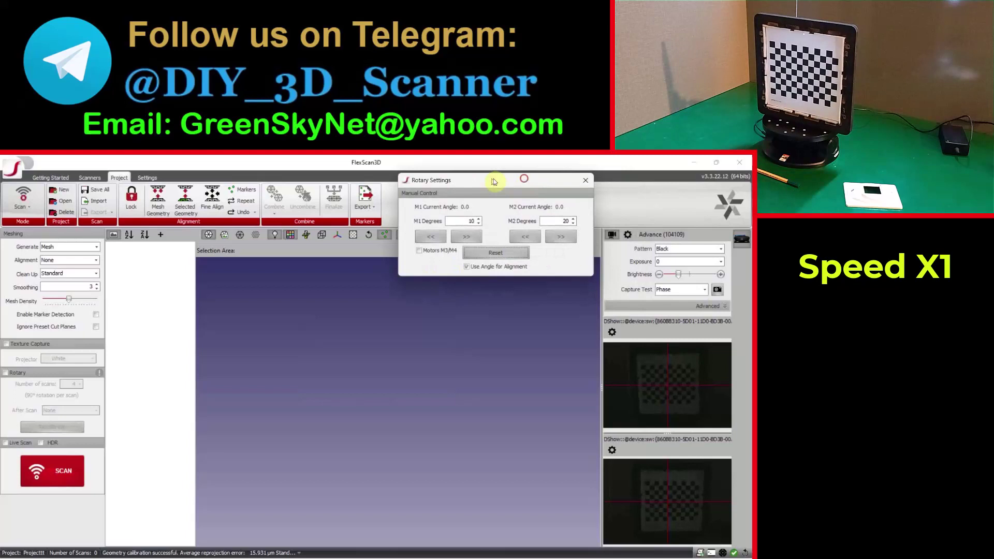
{"action": "left_click_drag", "start_coordinate": [494, 181], "coordinate": [491, 181]}
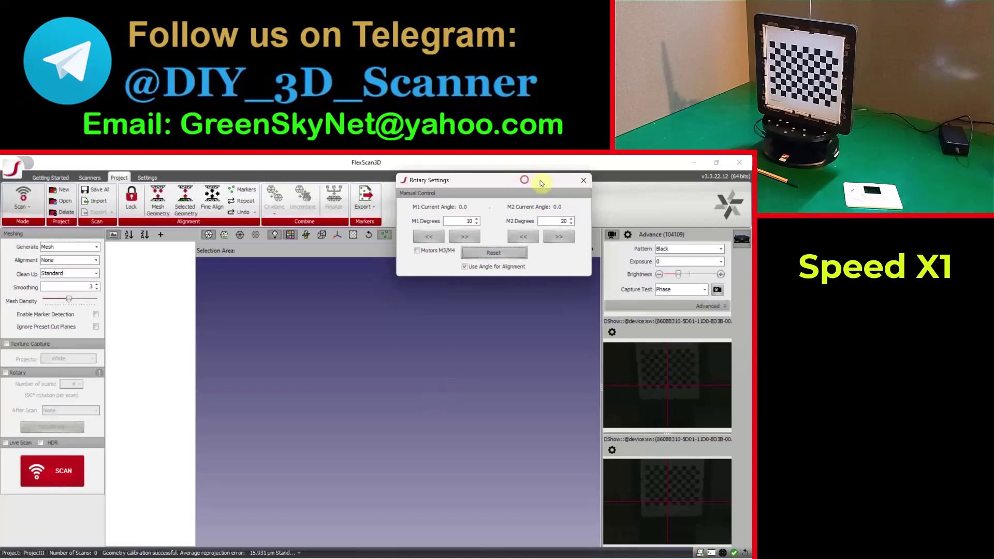
{"action": "left_click_drag", "start_coordinate": [539, 180], "coordinate": [569, 180]}
{"action": "left_click", "coordinate": [613, 180]}
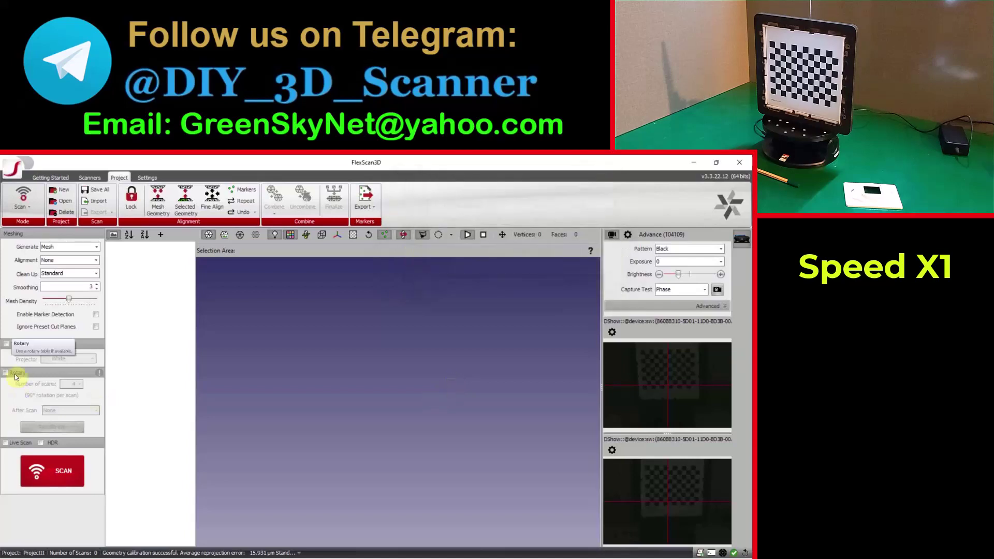
Enable Rotary and calibrate the rotary table with the Calibration Board option.
{"action": "left_click", "coordinate": [15, 374]}
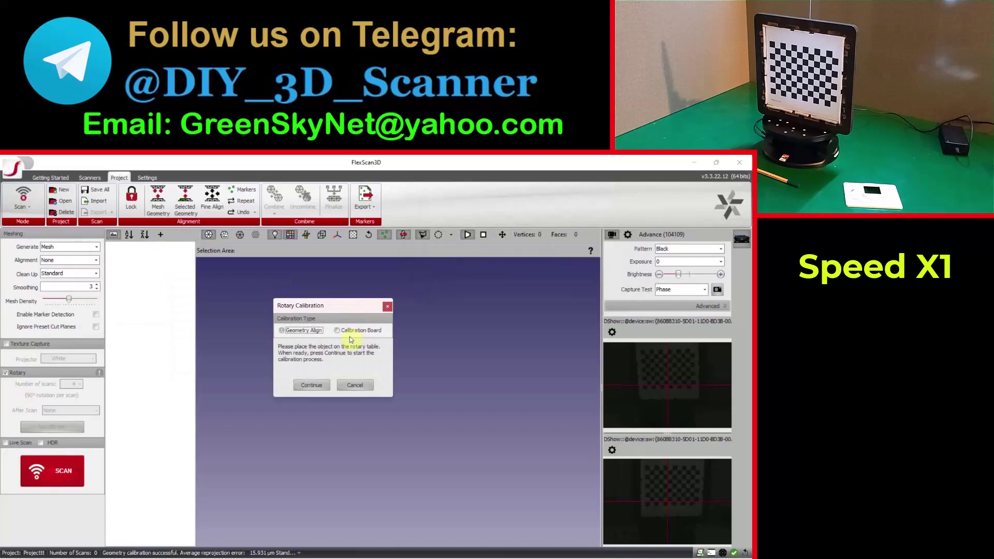
{"action": "left_click", "coordinate": [336, 332]}
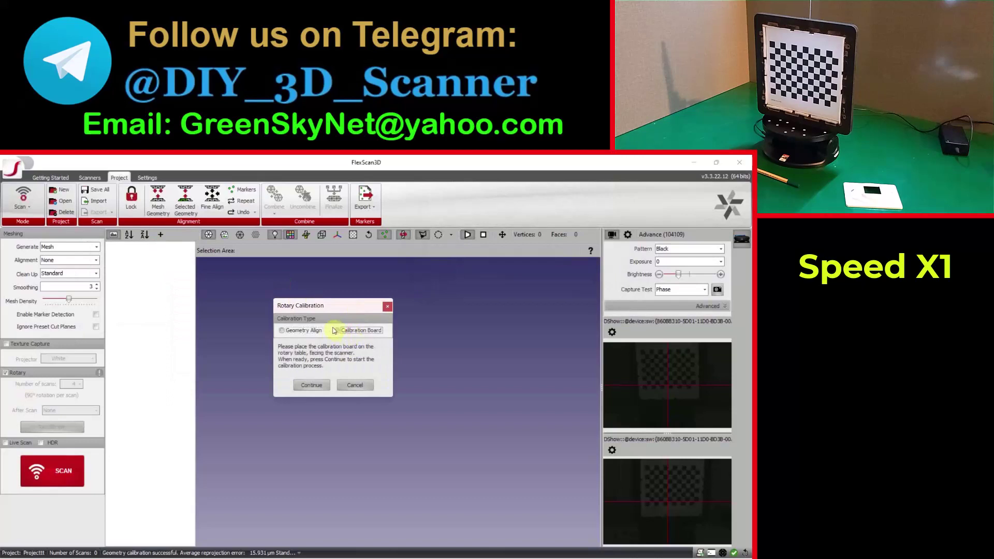
{"action": "left_click_drag", "start_coordinate": [346, 306], "coordinate": [405, 289]}
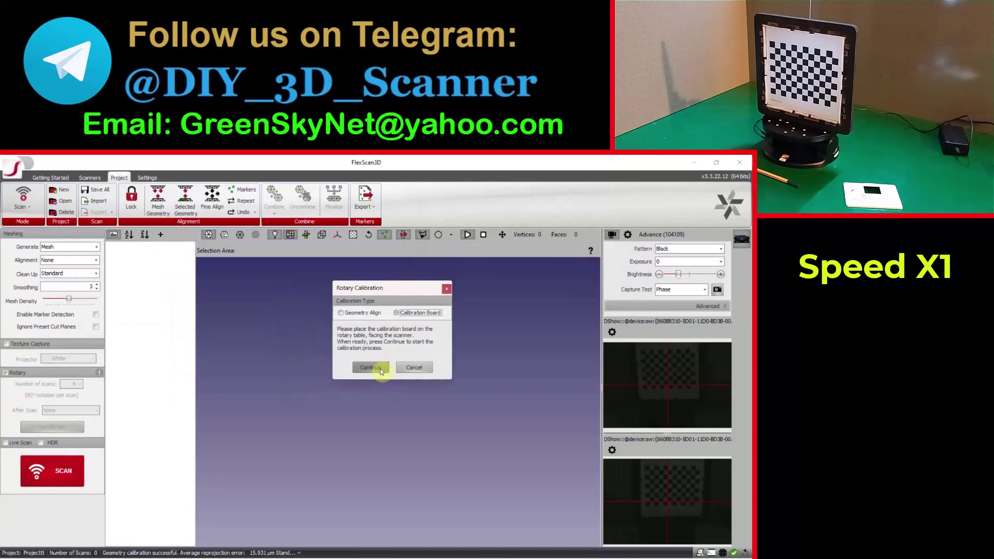
{"action": "left_click", "coordinate": [380, 368]}
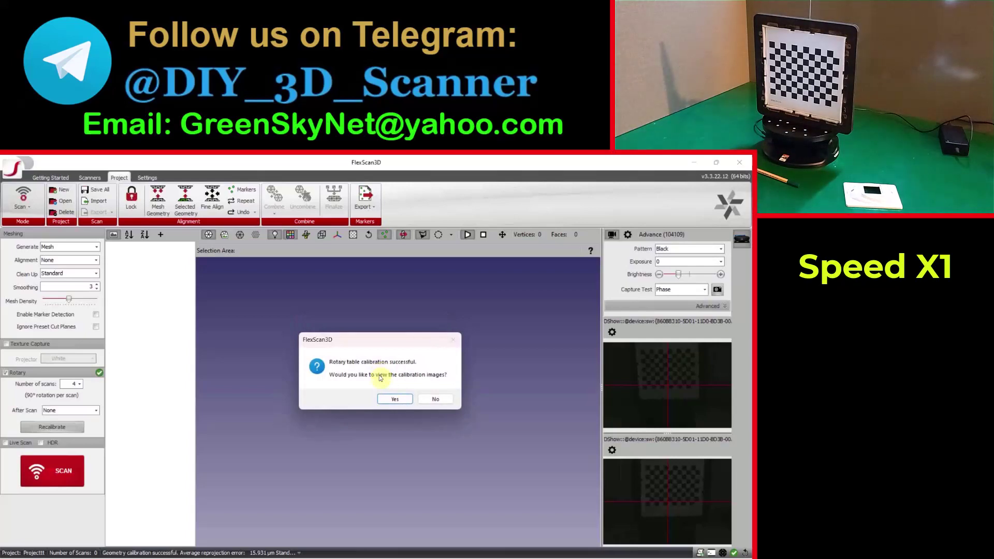
Review the rotary calibration images, inspecting Image_4.bmp, then close the image viewer.
{"action": "left_click", "coordinate": [394, 399]}
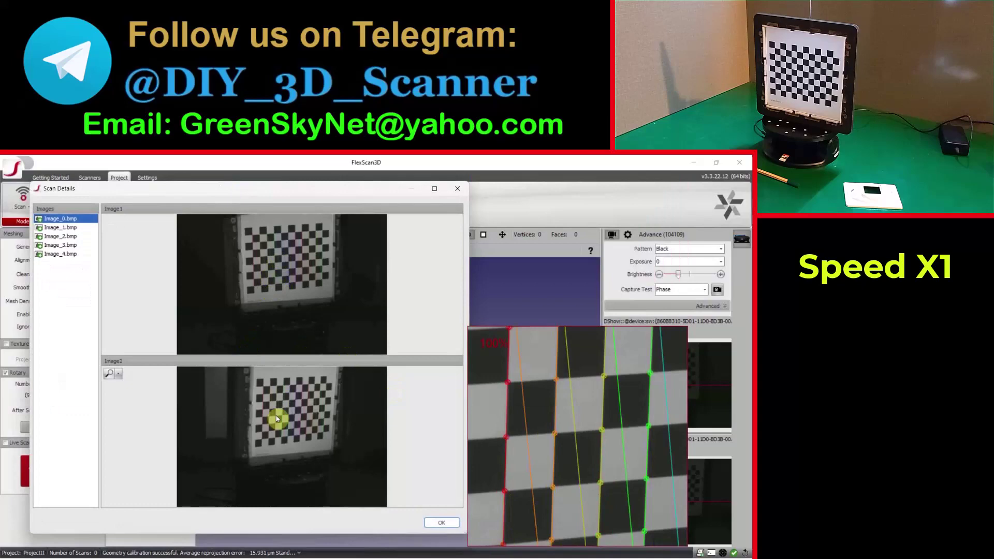
{"action": "left_click", "coordinate": [65, 253]}
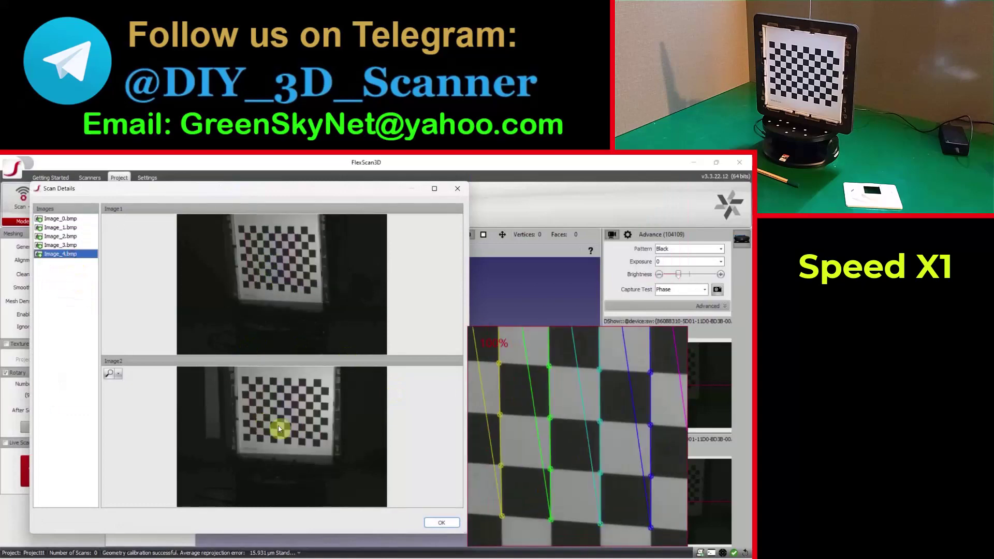
{"action": "left_click", "coordinate": [442, 522]}
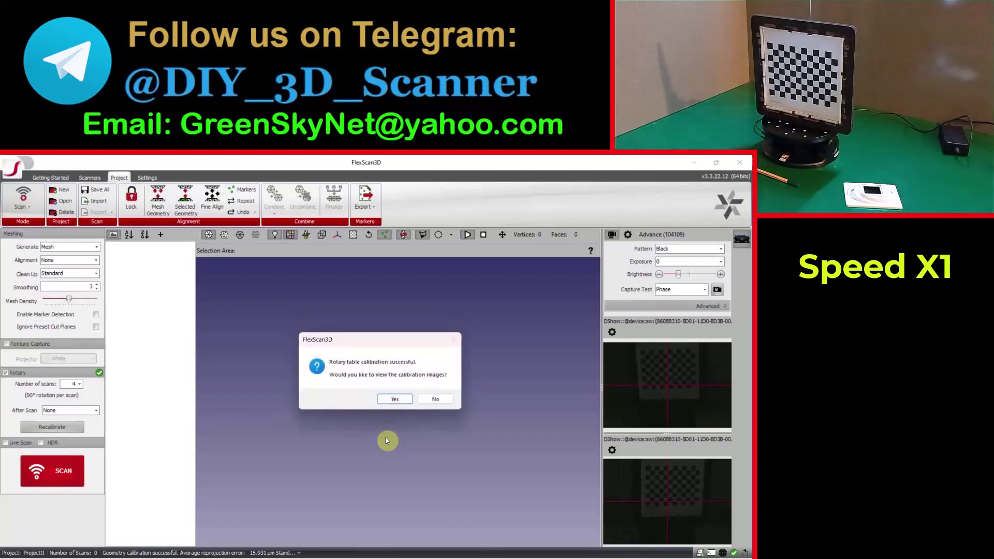
Dismiss the calibration success prompt and switch off the Rotary table option.
{"action": "left_click", "coordinate": [435, 398]}
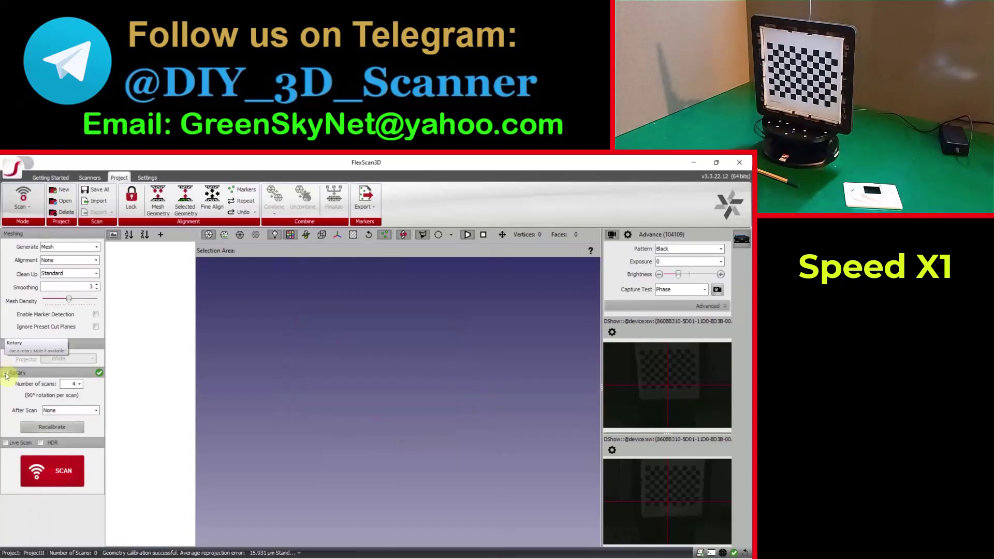
{"action": "left_click", "coordinate": [5, 372]}
{"action": "left_click", "coordinate": [147, 178]}
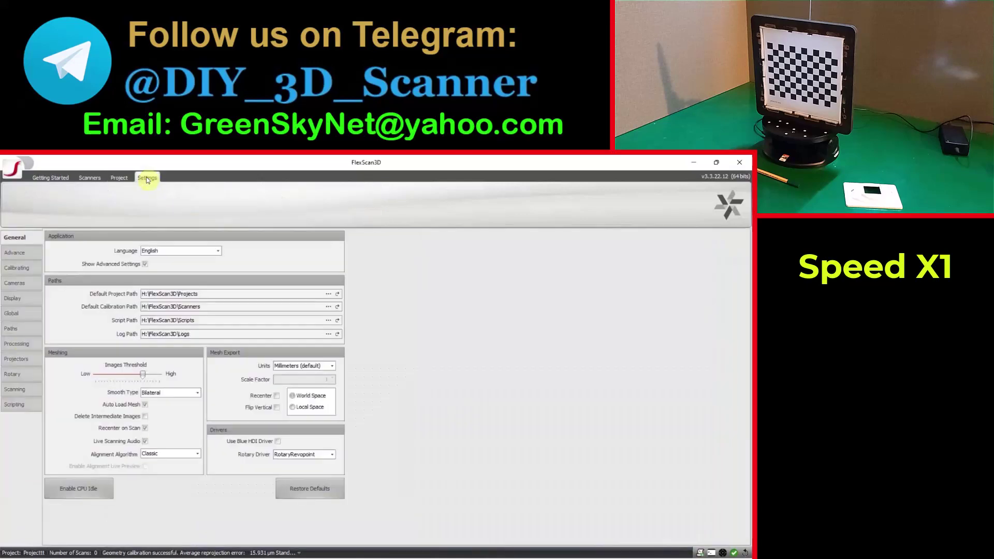
Inspect the Rotary settings: Rotary_CalibrationDegrees at 50 and Rotary_Delay at 3000, left unchanged.
{"action": "left_click", "coordinate": [14, 374]}
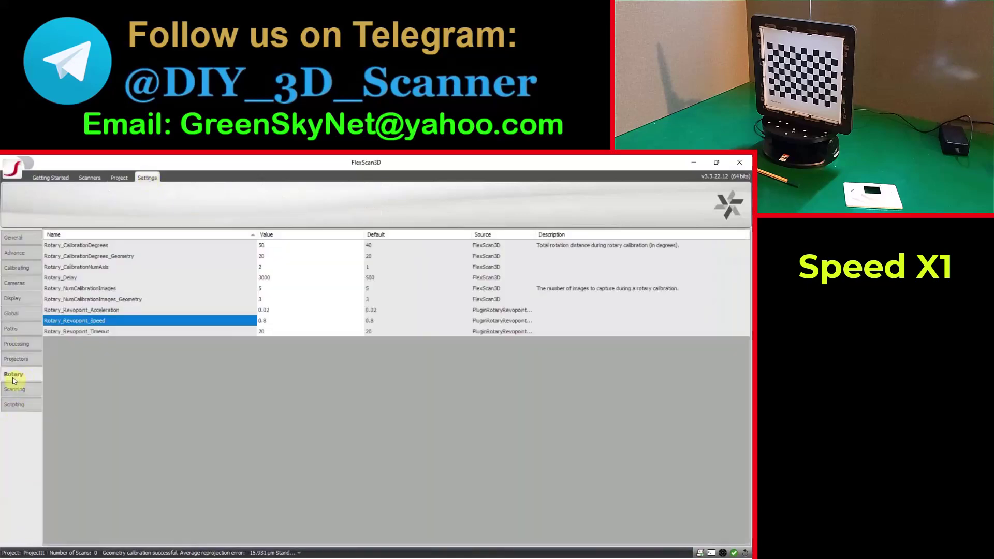
{"action": "left_click", "coordinate": [22, 239]}
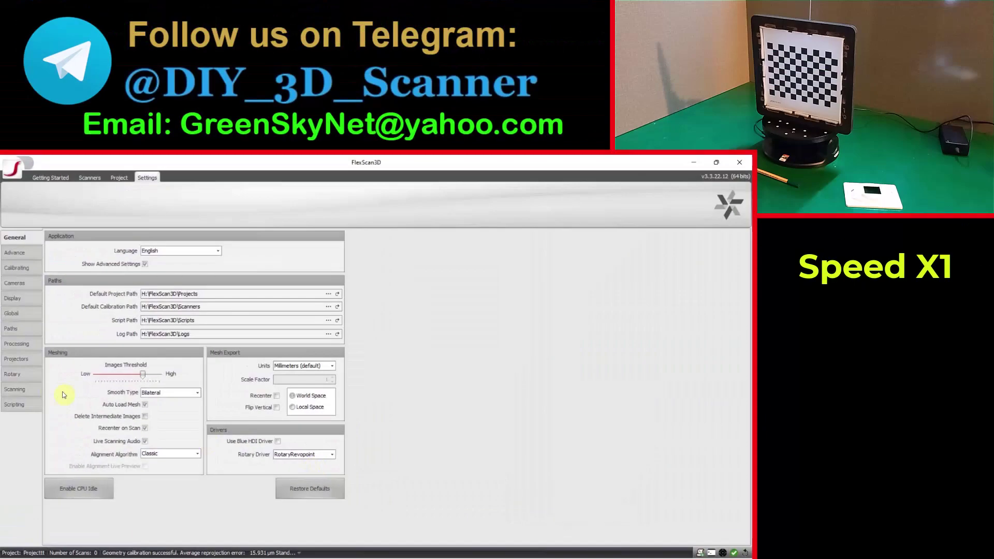
{"action": "left_click", "coordinate": [18, 374]}
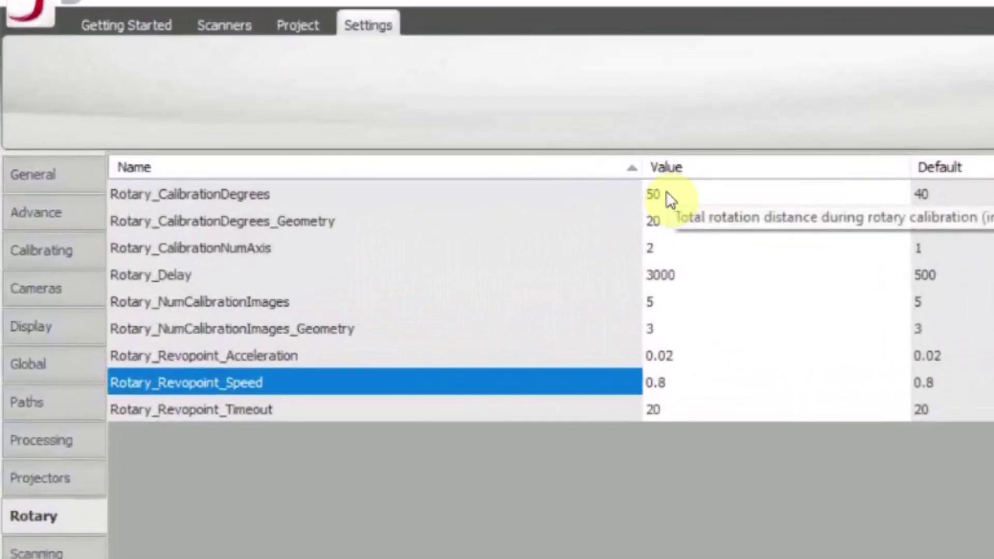
{"action": "left_click", "coordinate": [266, 244]}
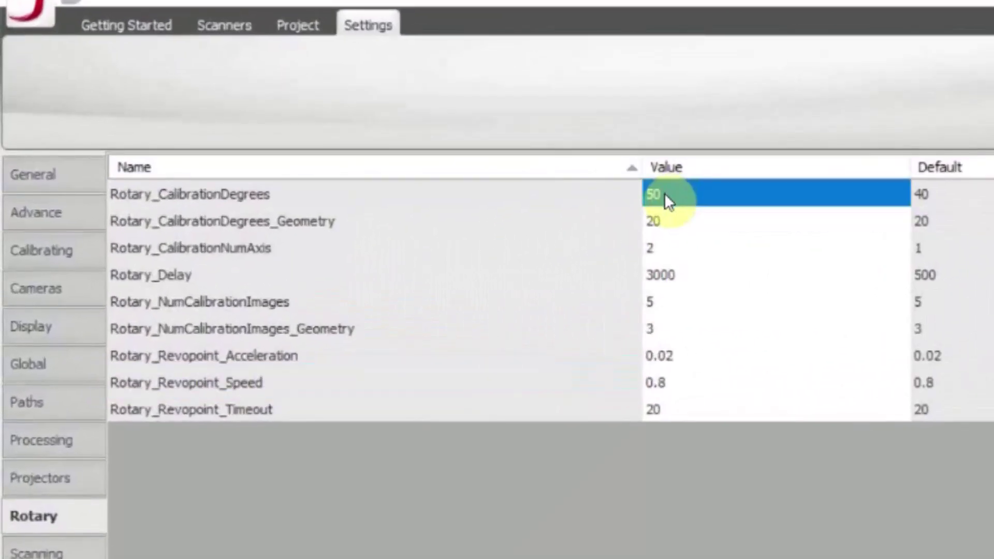
{"action": "left_click", "coordinate": [541, 197]}
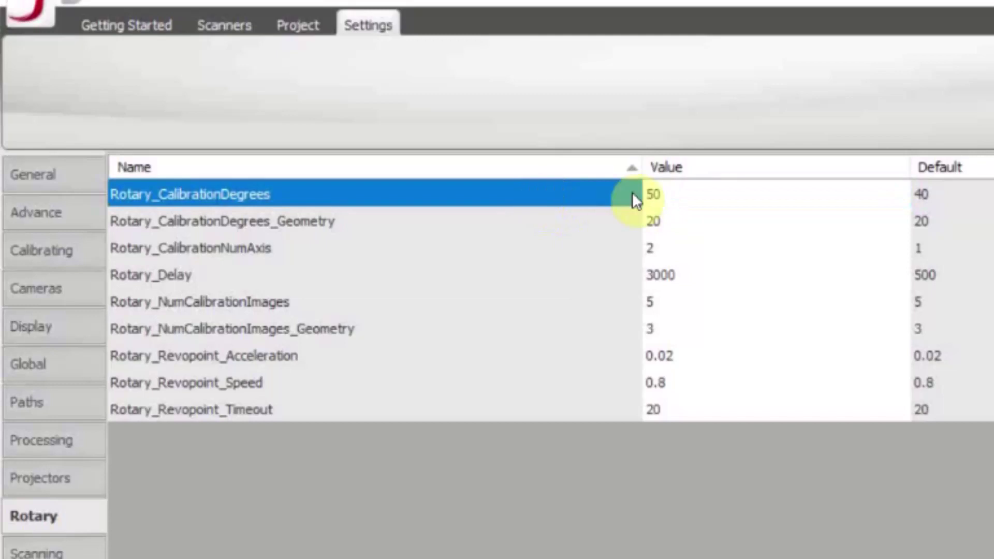
{"action": "left_click", "coordinate": [666, 194]}
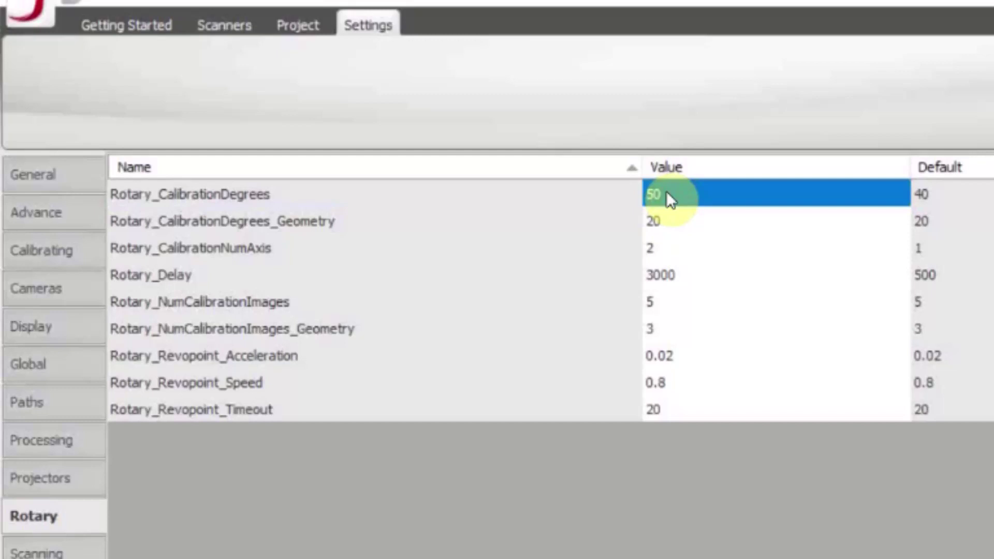
{"action": "left_click", "coordinate": [566, 273]}
{"action": "left_click", "coordinate": [667, 273]}
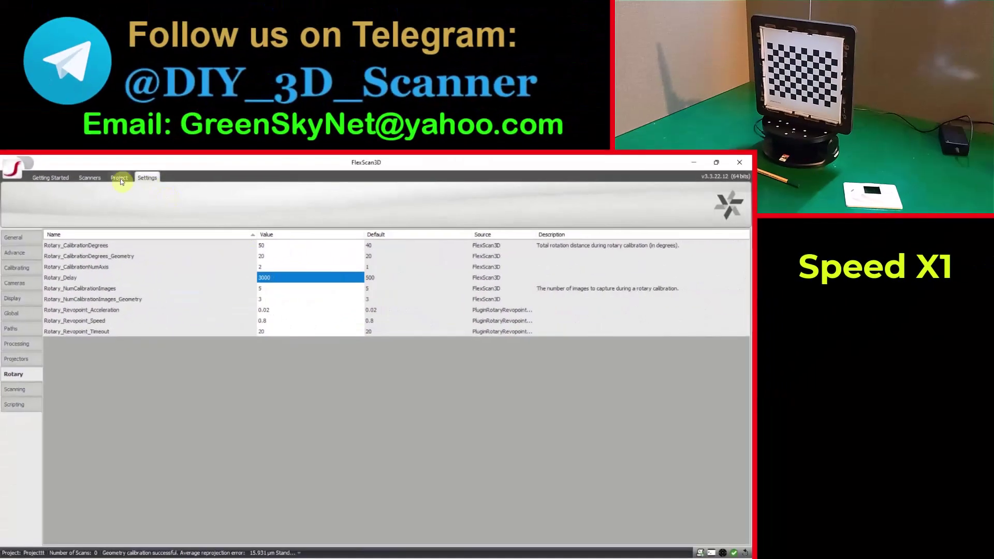
{"action": "left_click", "coordinate": [301, 26]}
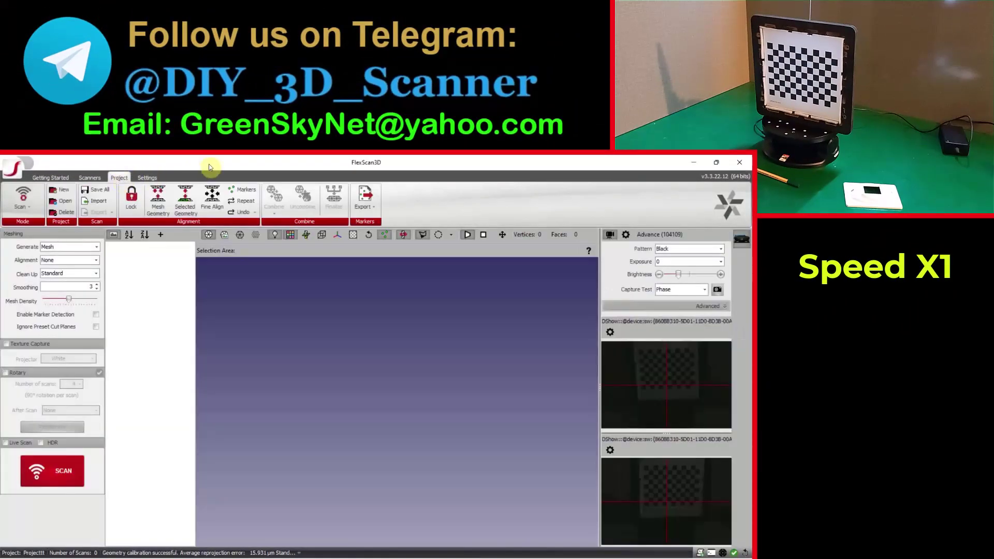
{"action": "left_click", "coordinate": [157, 178]}
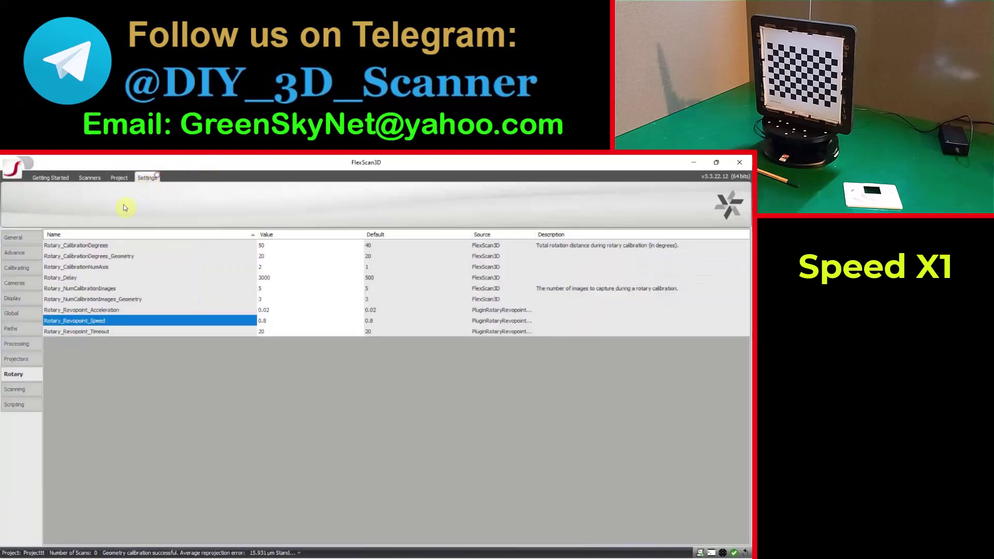
{"action": "left_click", "coordinate": [29, 252]}
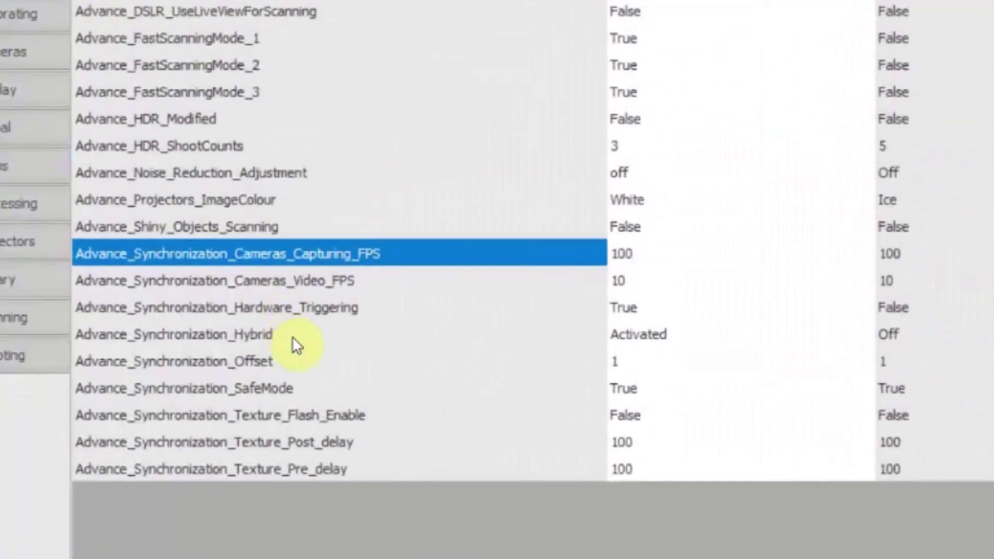
{"action": "left_click", "coordinate": [634, 307]}
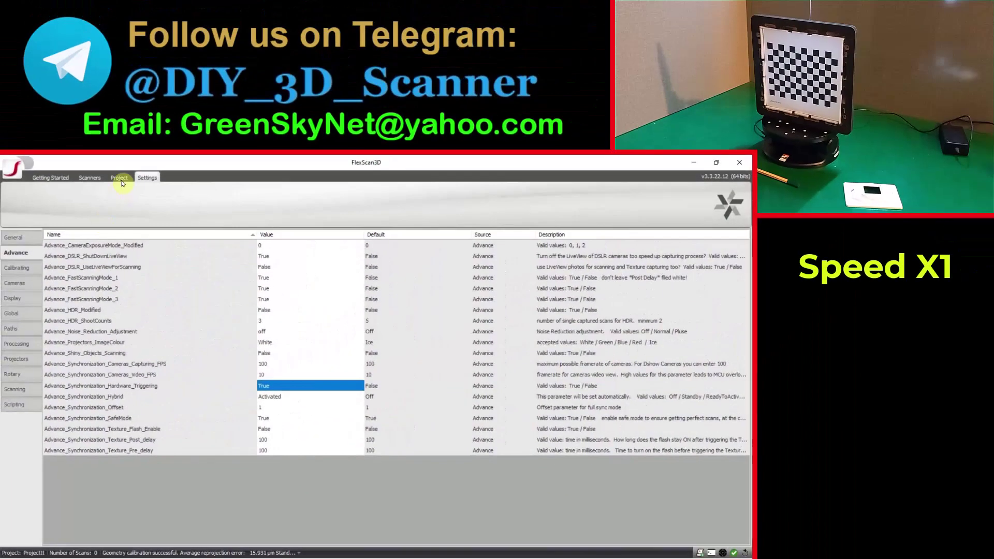
{"action": "left_click", "coordinate": [120, 178]}
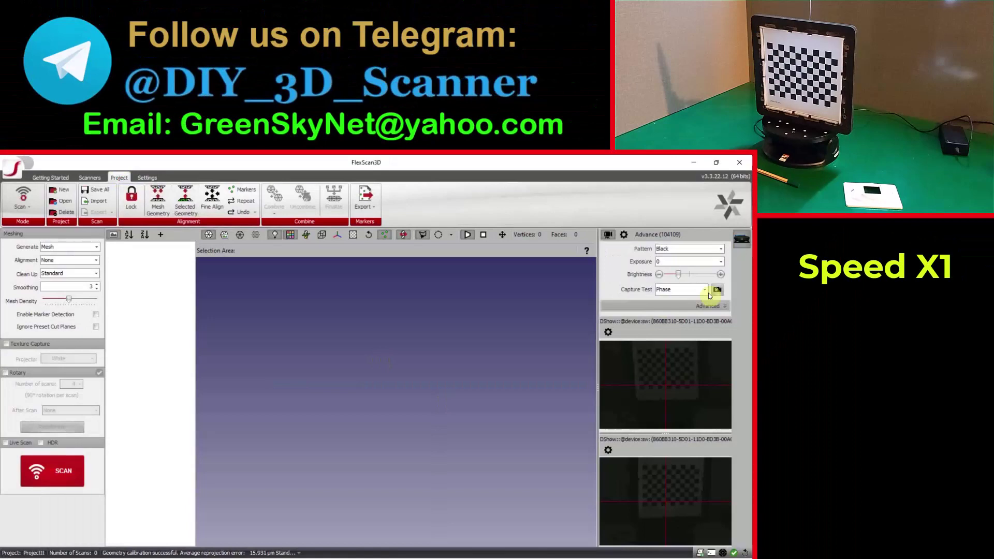
Check the Pattern Delay value of 183 in the advanced capture timing options.
{"action": "left_click", "coordinate": [720, 307]}
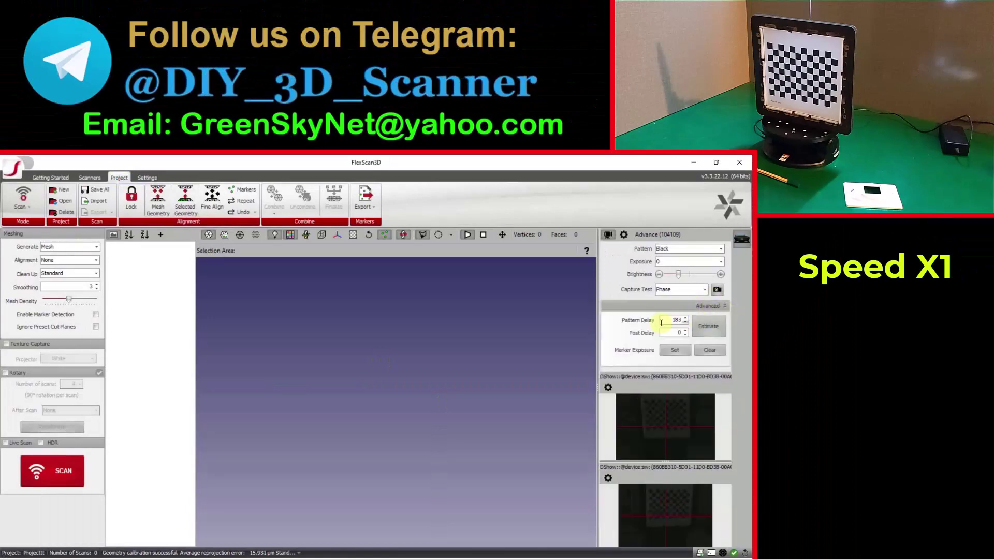
{"action": "left_click_drag", "start_coordinate": [668, 318], "coordinate": [684, 317]}
{"action": "left_click", "coordinate": [724, 306]}
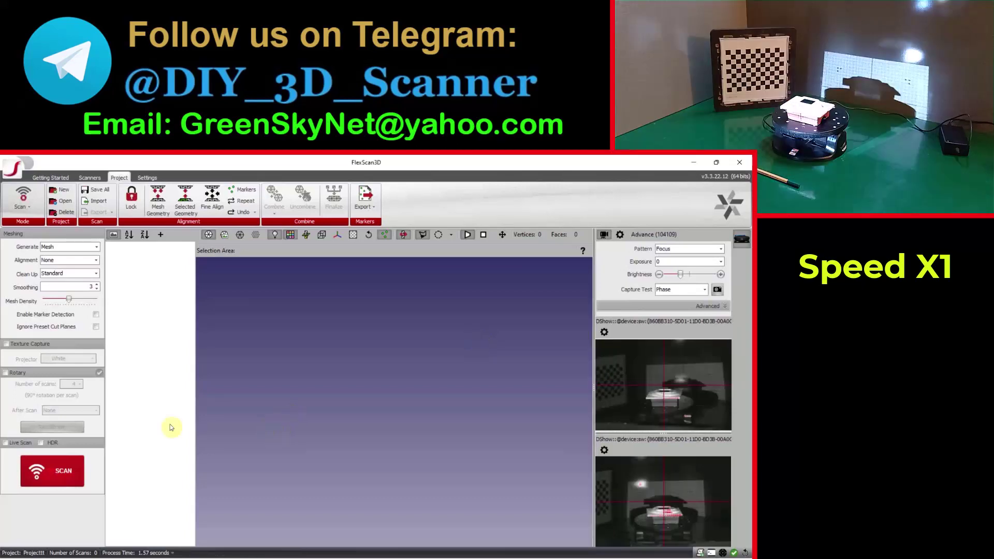
Scan the box into a 107,091-vertex mesh and review its 1.88 s process time.
{"action": "left_click", "coordinate": [64, 471]}
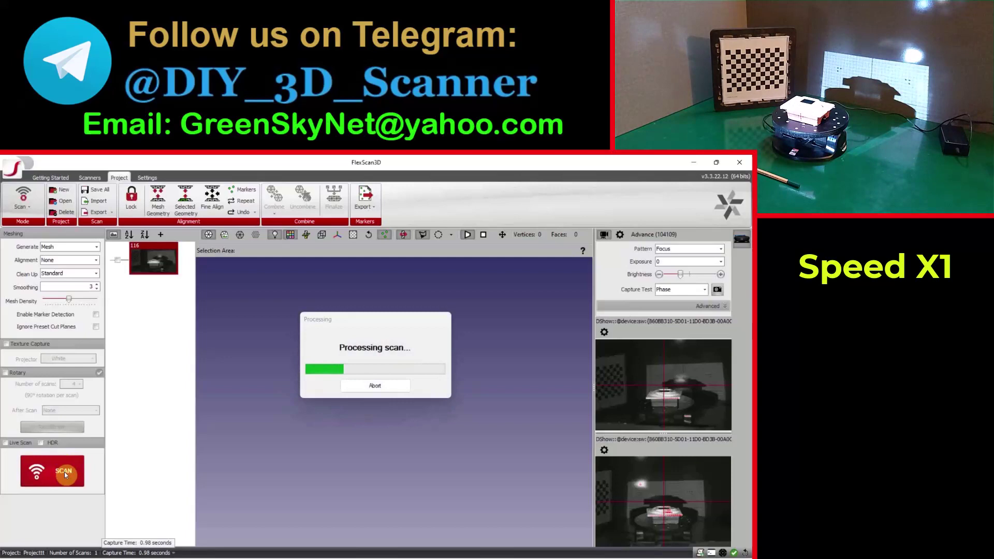
{"action": "left_click_drag", "start_coordinate": [340, 405], "coordinate": [359, 417]}
{"action": "left_click", "coordinate": [155, 552]}
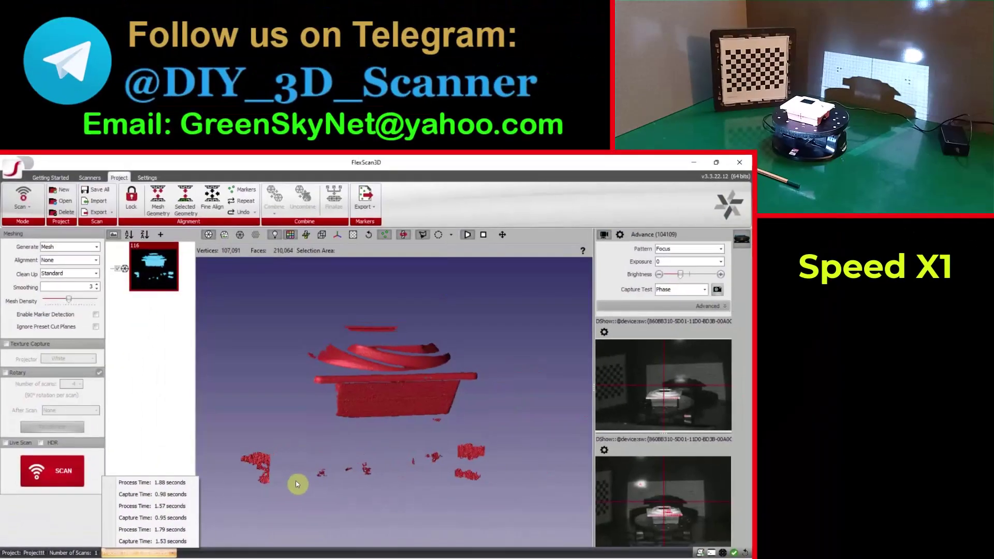
Tilt the view to inspect the first scan mesh of the box.
{"action": "left_click", "coordinate": [563, 393]}
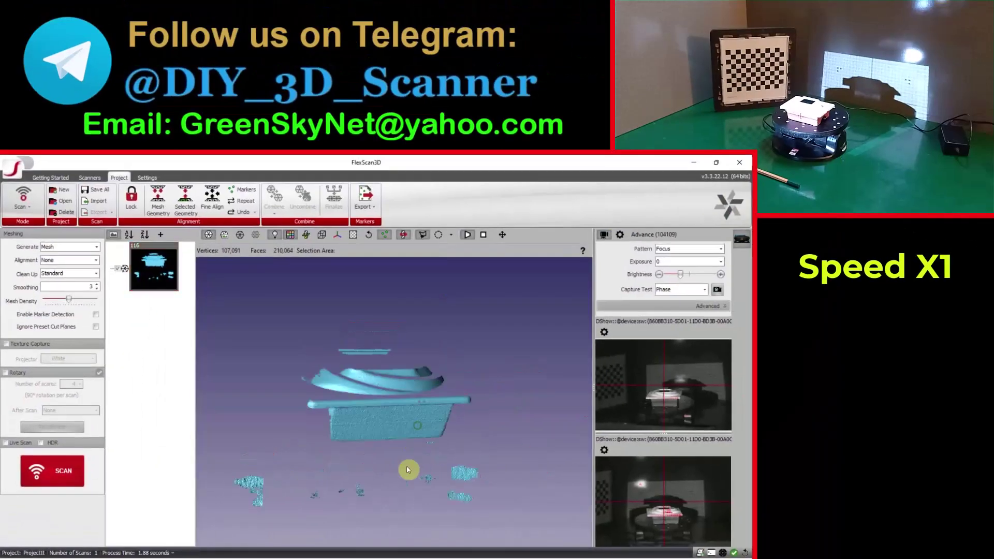
{"action": "left_click_drag", "start_coordinate": [386, 462], "coordinate": [389, 413]}
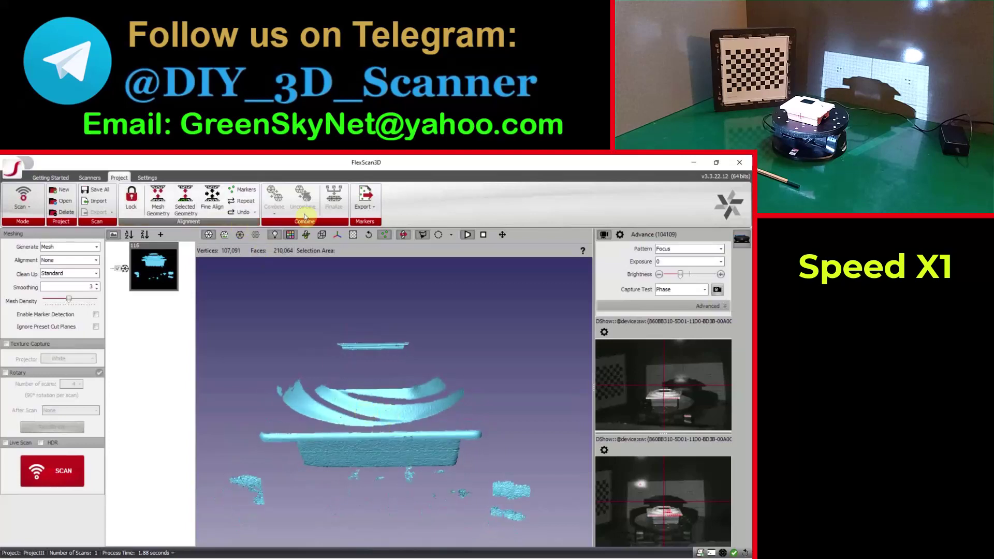
{"action": "left_click_drag", "start_coordinate": [381, 459], "coordinate": [388, 439]}
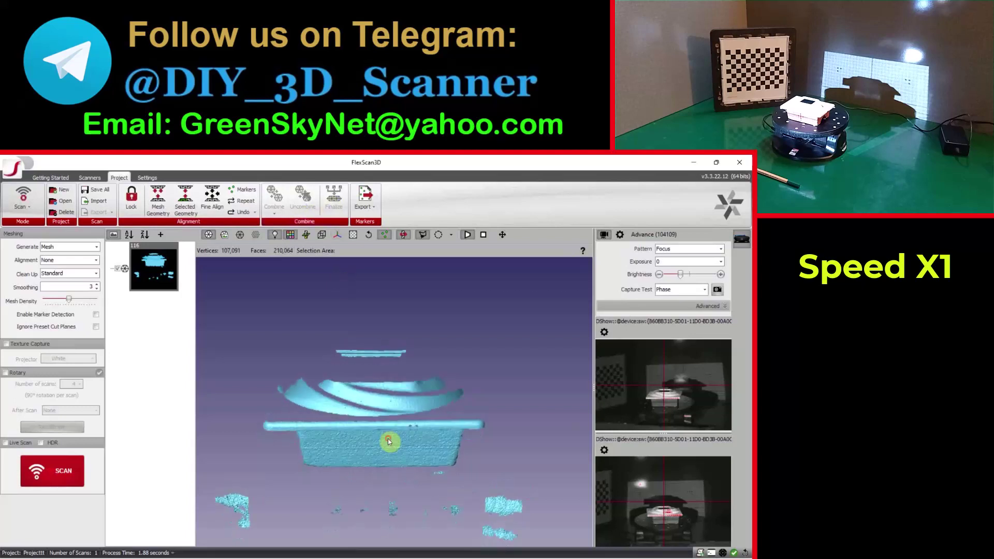
Check the Z Far filter distance in calibration settings, then return to inspect the scan.
{"action": "left_click", "coordinate": [89, 178]}
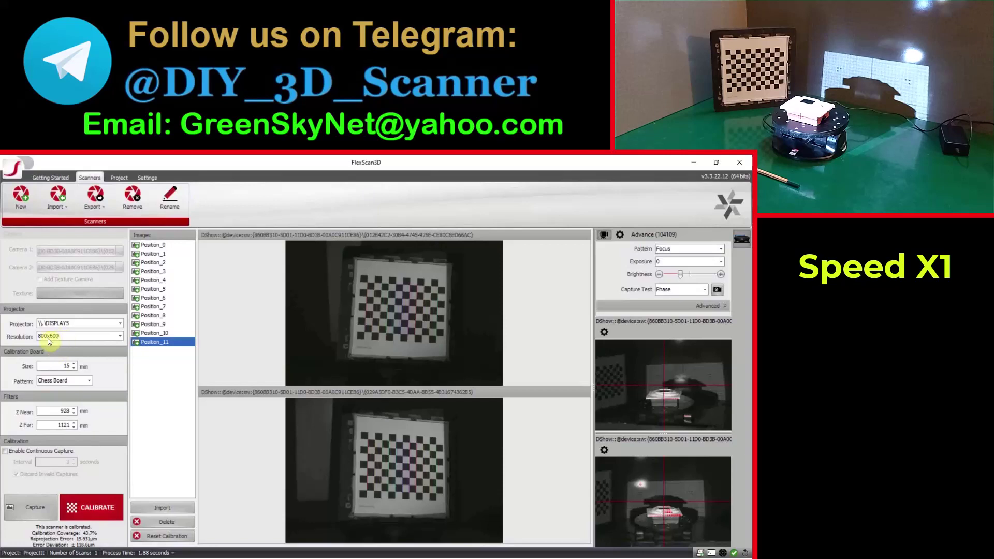
{"action": "left_click", "coordinate": [55, 426]}
{"action": "left_click", "coordinate": [117, 177]}
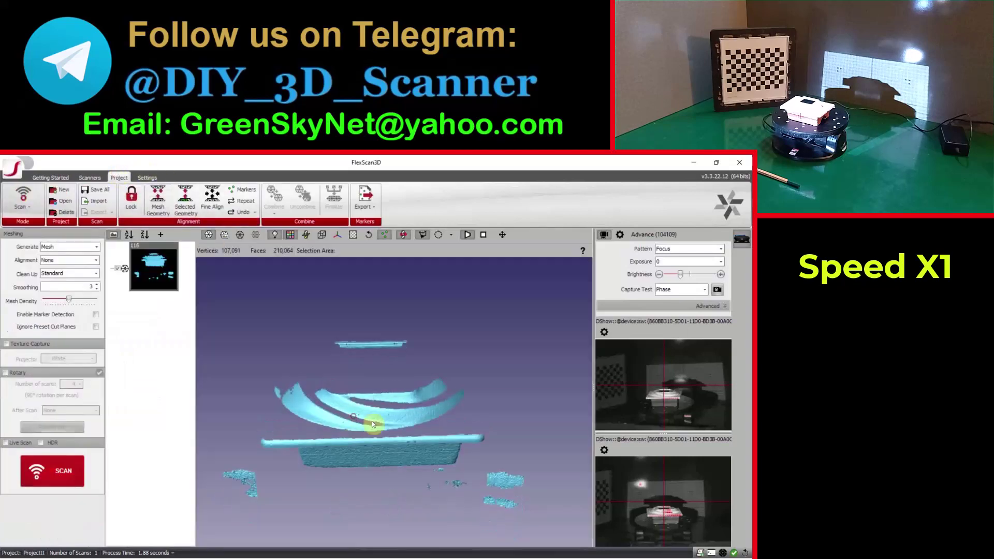
{"action": "left_click_drag", "start_coordinate": [335, 421], "coordinate": [326, 392]}
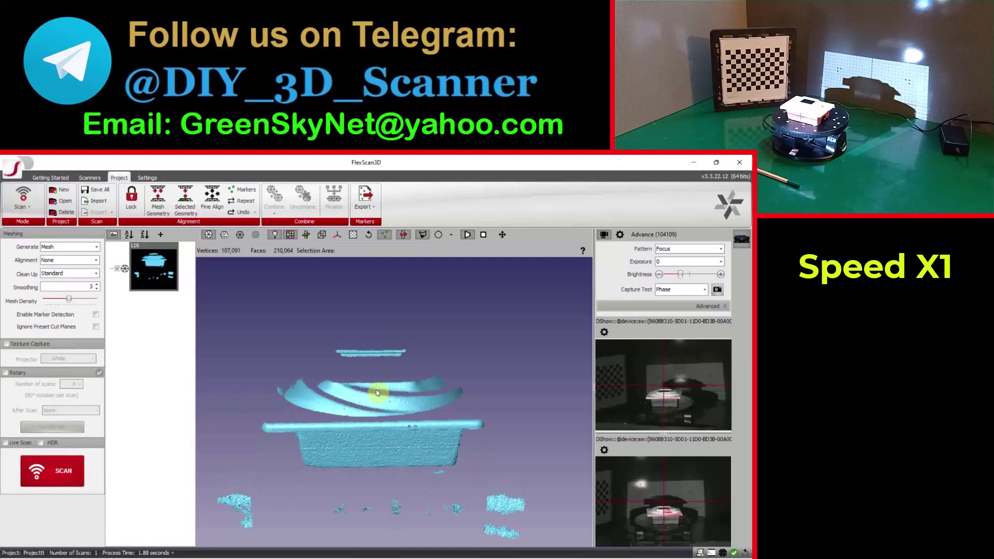
{"action": "left_click_drag", "start_coordinate": [378, 393], "coordinate": [377, 405]}
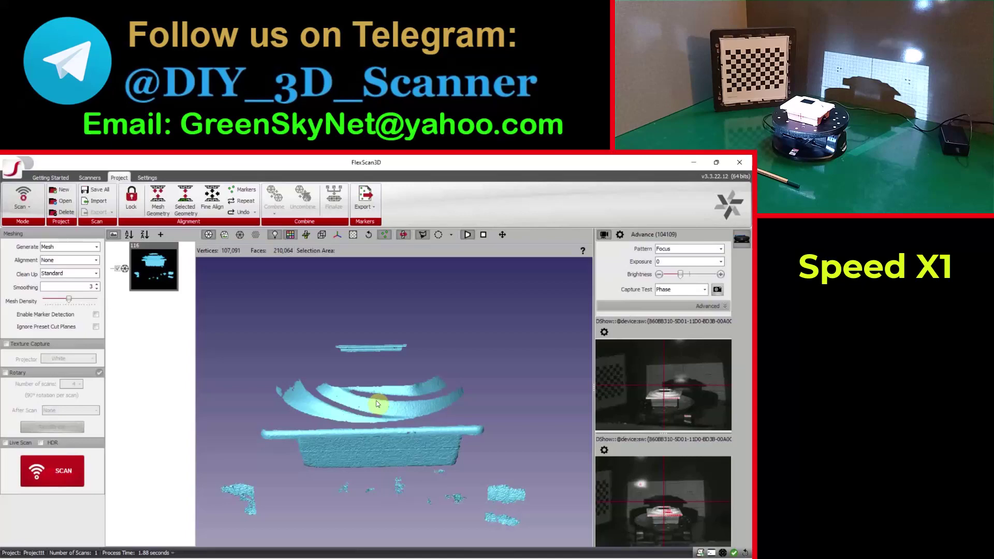
Load the Scan Script in the Script Editor and run it to start the turntable scan.
{"action": "left_click", "coordinate": [312, 553]}
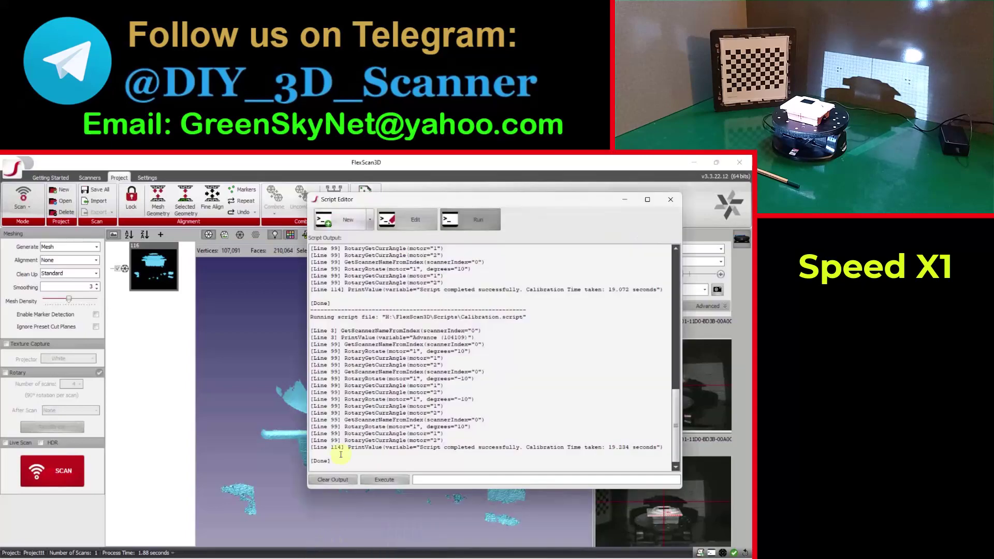
{"action": "left_click_drag", "start_coordinate": [400, 201], "coordinate": [211, 215]}
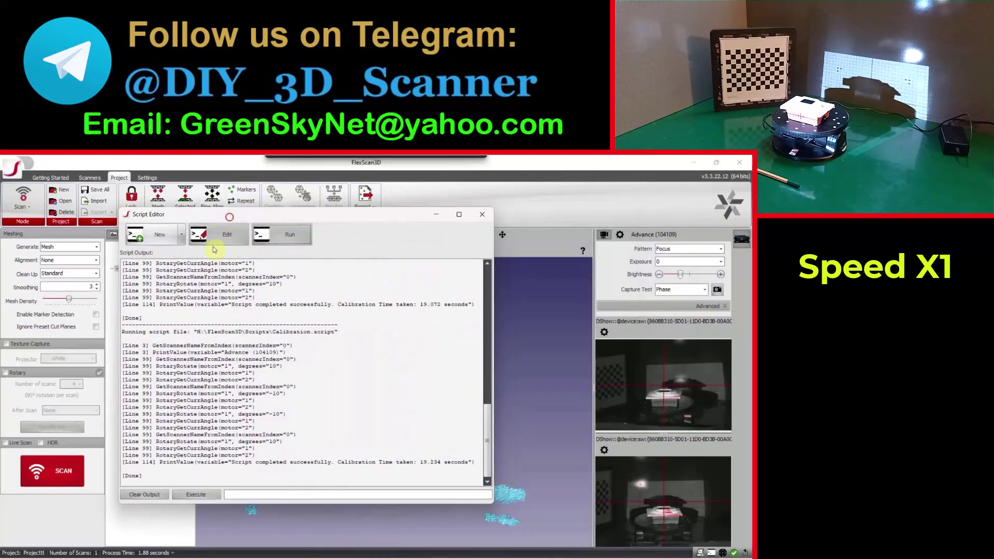
{"action": "left_click", "coordinate": [181, 234]}
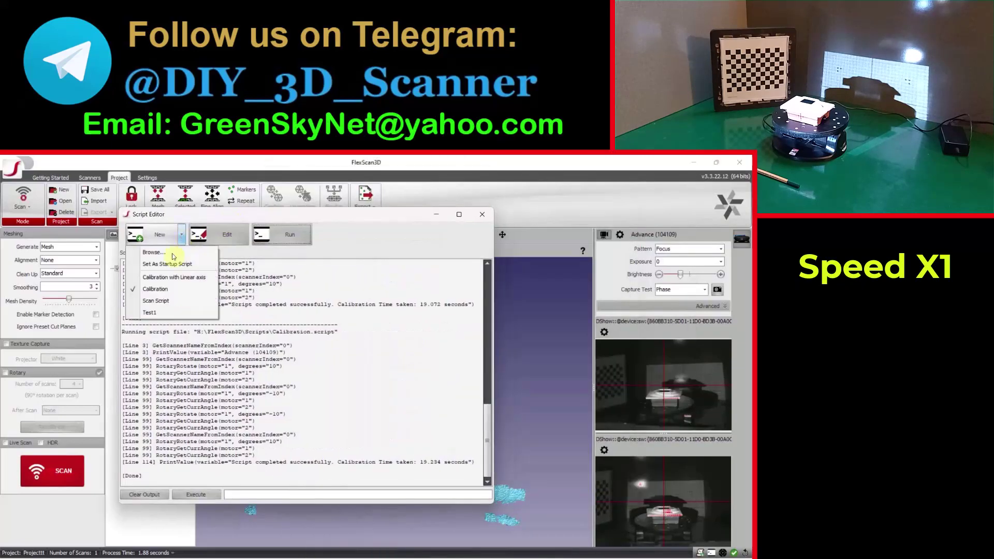
{"action": "left_click", "coordinate": [171, 303]}
{"action": "left_click_drag", "start_coordinate": [311, 214], "coordinate": [521, 192]}
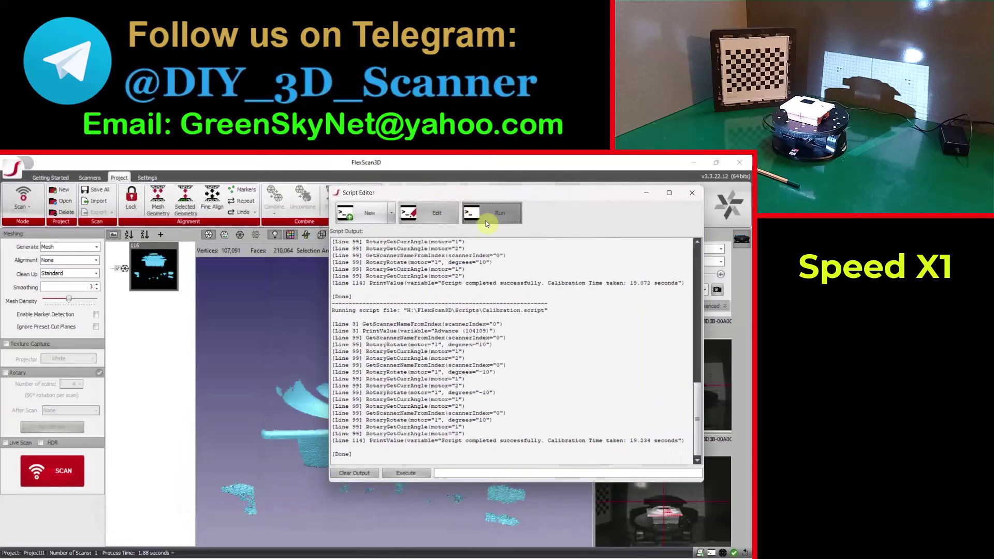
{"action": "left_click_drag", "start_coordinate": [497, 193], "coordinate": [427, 185]}
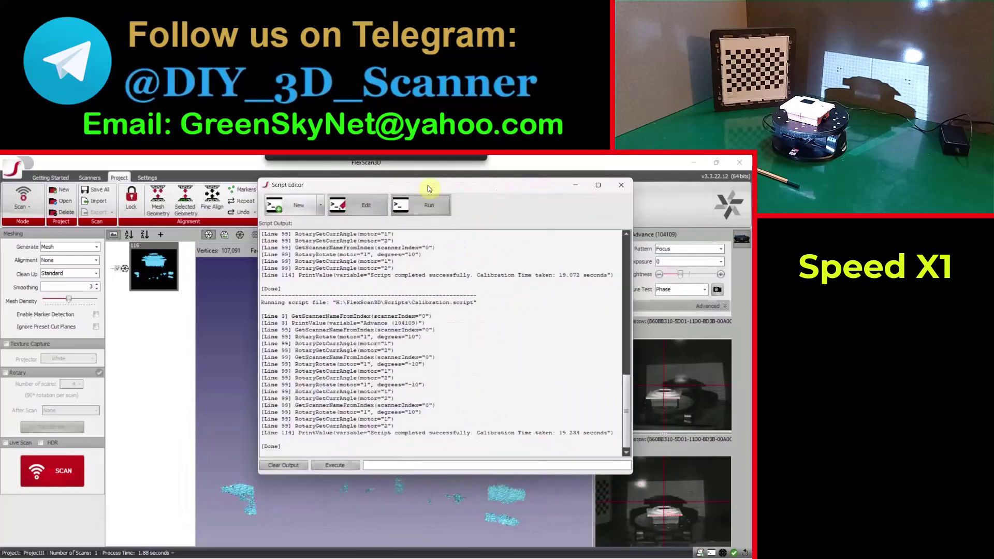
{"action": "left_click", "coordinate": [433, 208]}
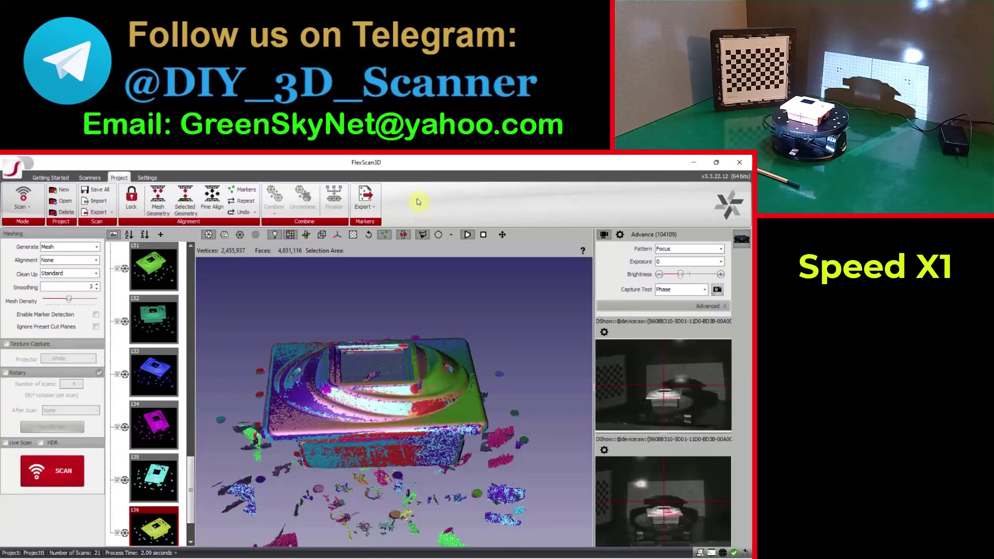
Select all 21 scans and fine-align them to a 0.030 mm average distance.
{"action": "left_click_drag", "start_coordinate": [422, 333], "coordinate": [445, 337]}
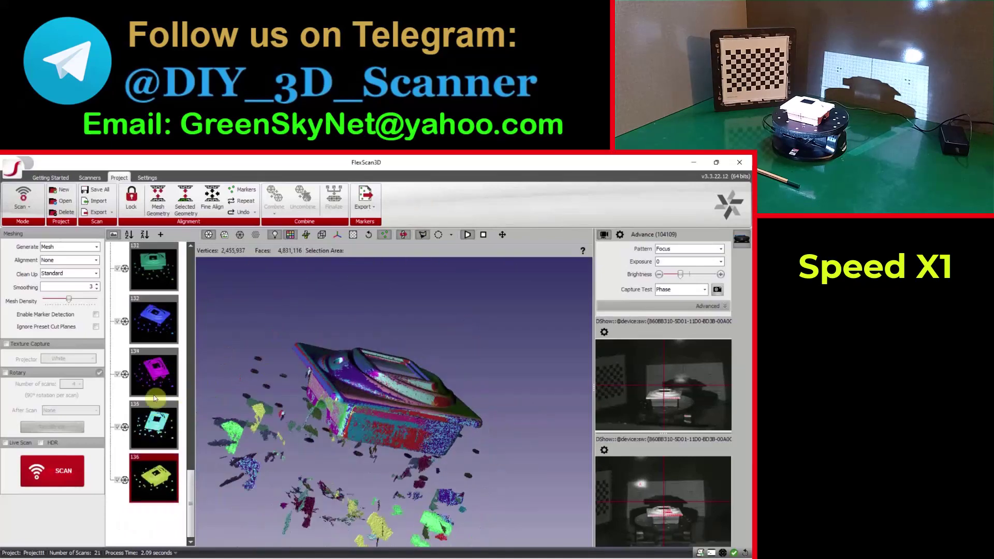
{"action": "scroll", "coordinate": [161, 362], "scroll_direction": "up", "scroll_amount": 5}
{"action": "left_click", "coordinate": [166, 282], "text": "shift"}
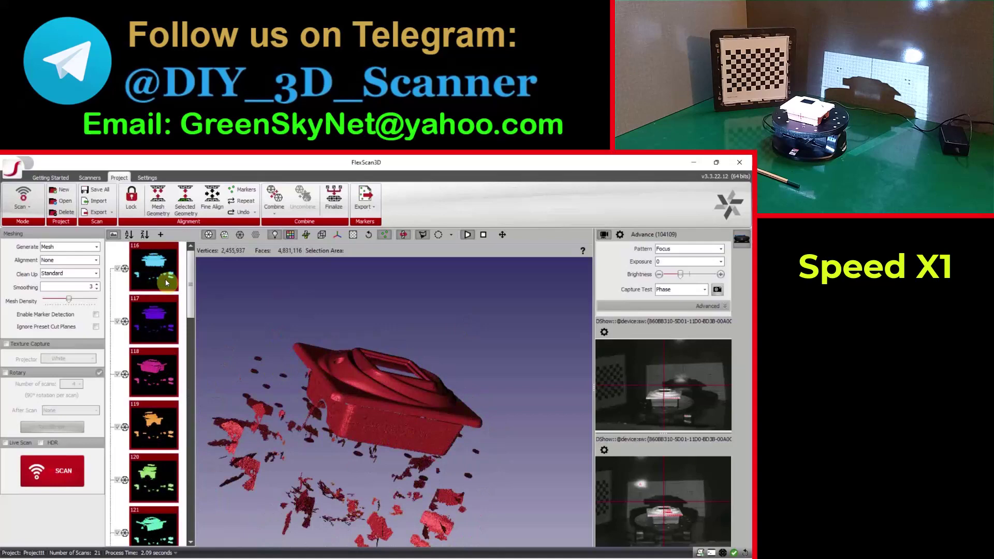
{"action": "left_click", "coordinate": [213, 193]}
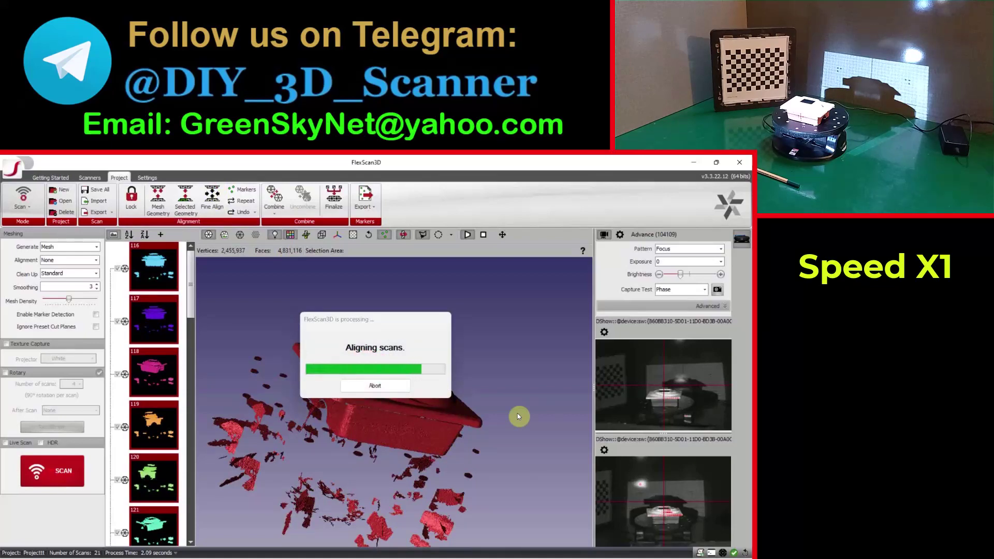
{"action": "left_click_drag", "start_coordinate": [517, 413], "coordinate": [397, 397]}
Lasso the turntable base and debris below the part and delete them.
{"action": "left_click", "coordinate": [293, 408]}
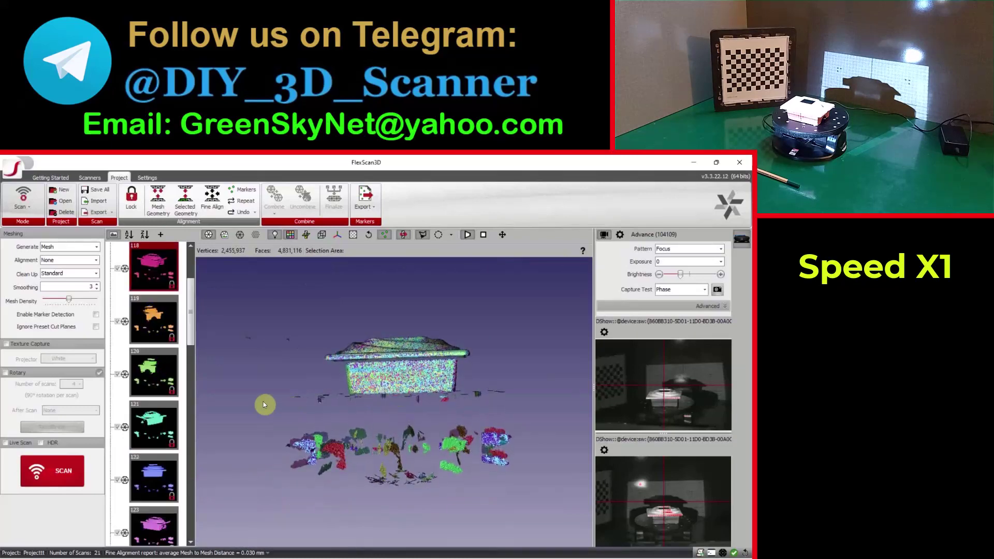
{"action": "mouse_move", "coordinate": [281, 325]}
{"action": "left_mouse_down"}
{"action": "mouse_move", "coordinate": [305, 367]}
{"action": "mouse_move", "coordinate": [323, 375]}
{"action": "mouse_move", "coordinate": [514, 382]}
{"action": "mouse_move", "coordinate": [540, 499]}
{"action": "mouse_move", "coordinate": [301, 519]}
{"action": "left_mouse_up"}
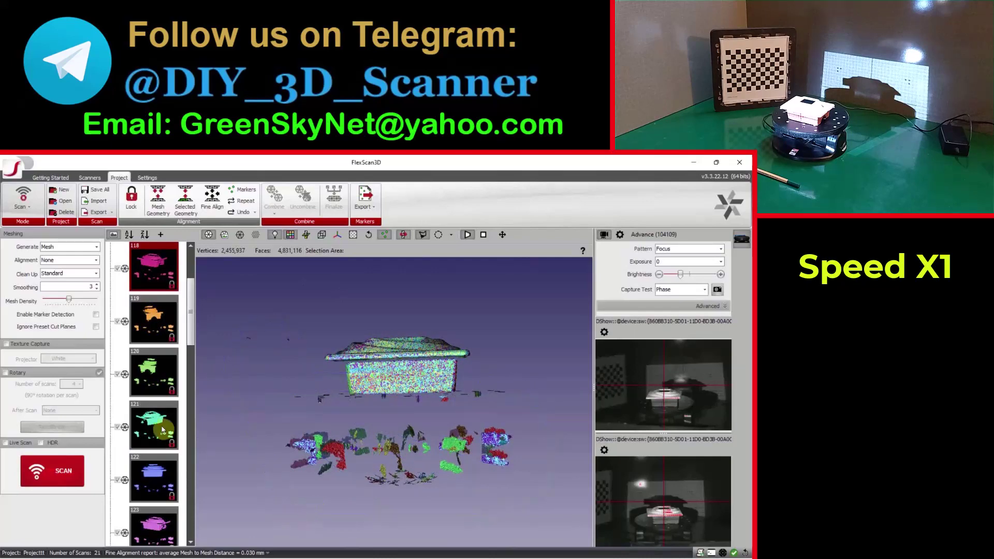
{"action": "scroll", "coordinate": [155, 440], "scroll_direction": "down", "scroll_amount": 4}
{"action": "scroll", "coordinate": [154, 466], "scroll_direction": "up", "scroll_amount": 5}
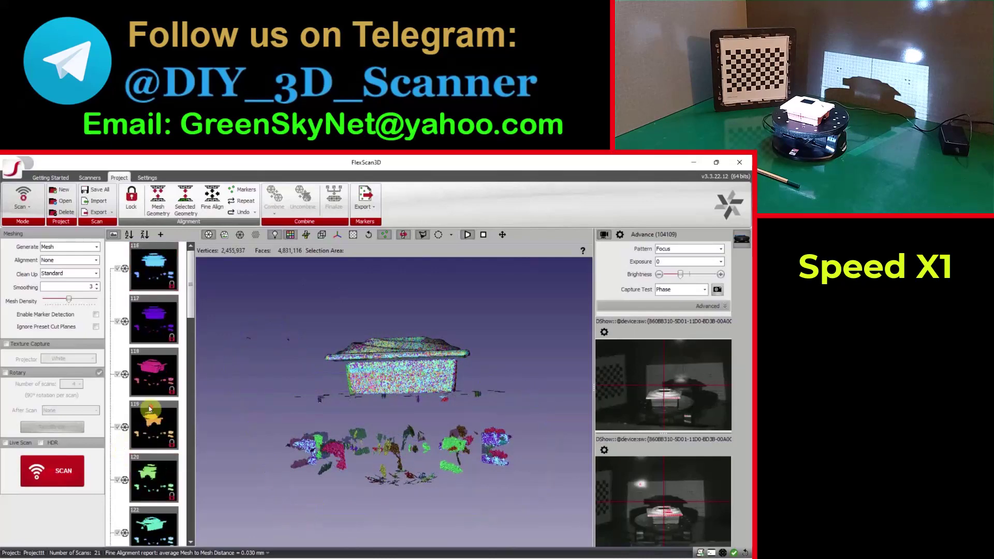
{"action": "left_click", "coordinate": [158, 288], "text": "shift"}
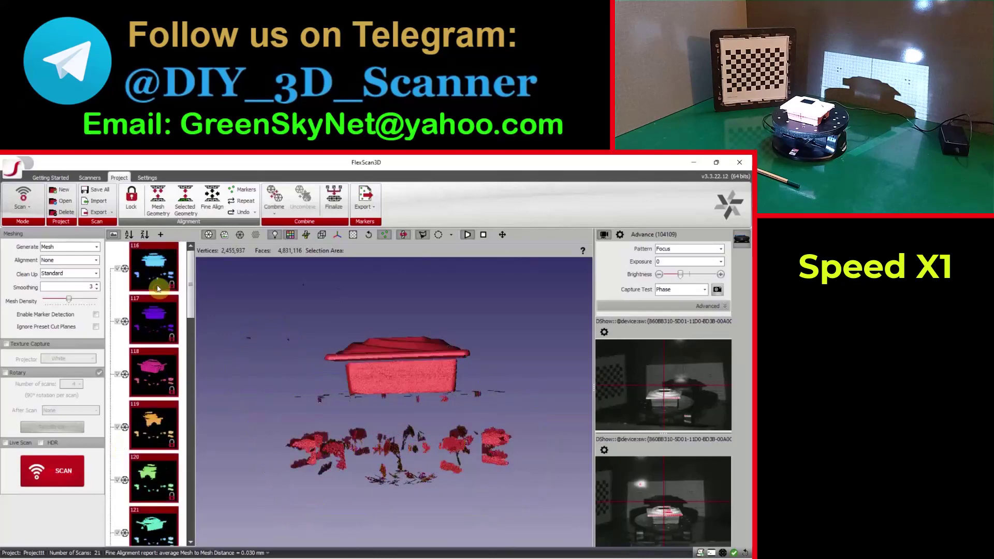
{"action": "left_click", "coordinate": [228, 338]}
{"action": "mouse_move", "coordinate": [244, 385]}
{"action": "left_mouse_down"}
{"action": "mouse_move", "coordinate": [300, 376]}
{"action": "mouse_move", "coordinate": [443, 375]}
{"action": "mouse_move", "coordinate": [536, 382]}
{"action": "mouse_move", "coordinate": [555, 406]}
{"action": "mouse_move", "coordinate": [494, 521]}
{"action": "mouse_move", "coordinate": [290, 520]}
{"action": "left_mouse_up"}
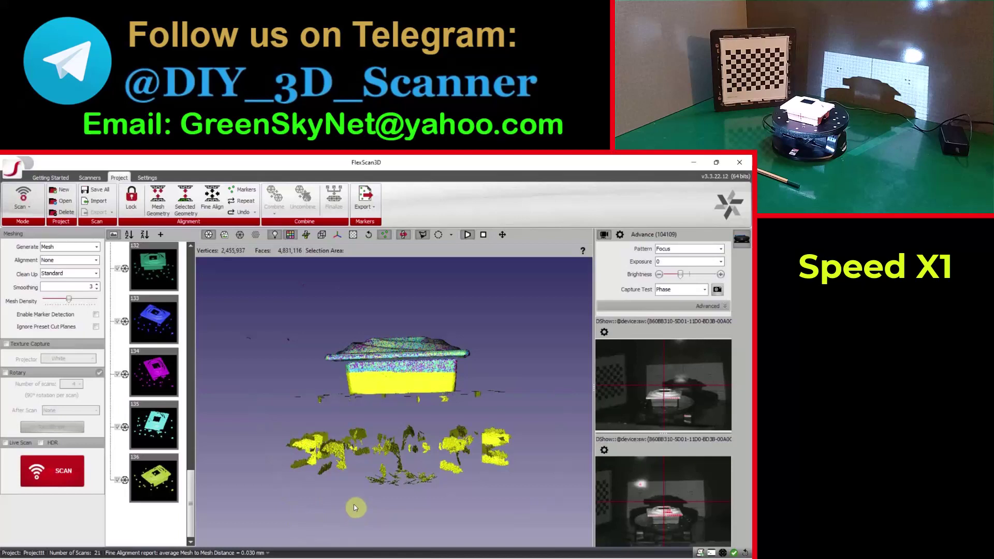
{"action": "key", "text": "Delete"}
Delete the lower slab and remaining stray points, leaving 1,432,785 vertices.
{"action": "mouse_move", "coordinate": [361, 499]}
{"action": "left_mouse_down"}
{"action": "mouse_move", "coordinate": [417, 368]}
{"action": "mouse_move", "coordinate": [413, 411]}
{"action": "mouse_move", "coordinate": [386, 412]}
{"action": "left_mouse_up"}
{"action": "scroll", "coordinate": [414, 412], "scroll_direction": "up", "scroll_amount": 3}
{"action": "mouse_move", "coordinate": [272, 402]}
{"action": "left_mouse_down"}
{"action": "mouse_move", "coordinate": [287, 378]}
{"action": "mouse_move", "coordinate": [508, 371]}
{"action": "mouse_move", "coordinate": [539, 384]}
{"action": "mouse_move", "coordinate": [532, 448]}
{"action": "mouse_move", "coordinate": [414, 409]}
{"action": "left_mouse_up"}
{"action": "key", "text": "Delete"}
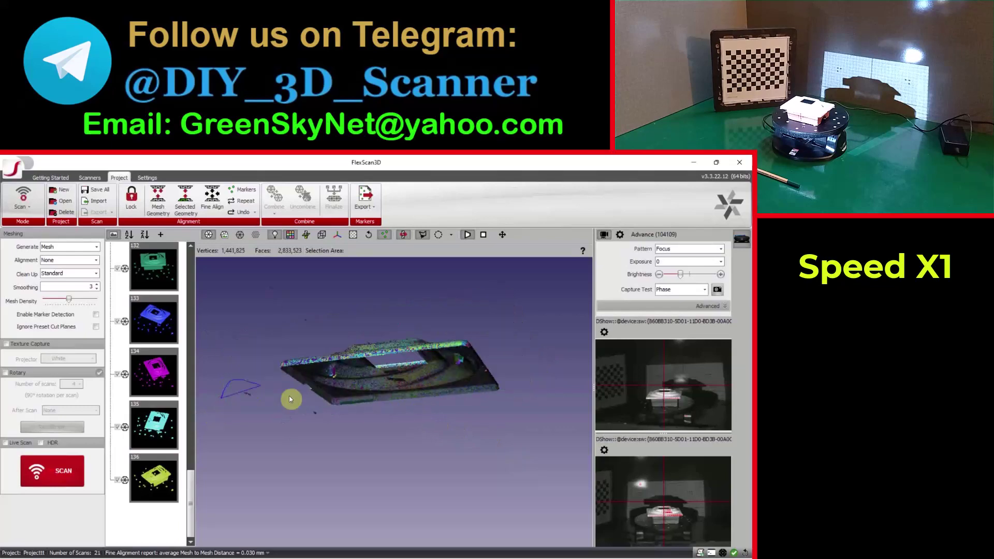
{"action": "key", "text": "Delete"}
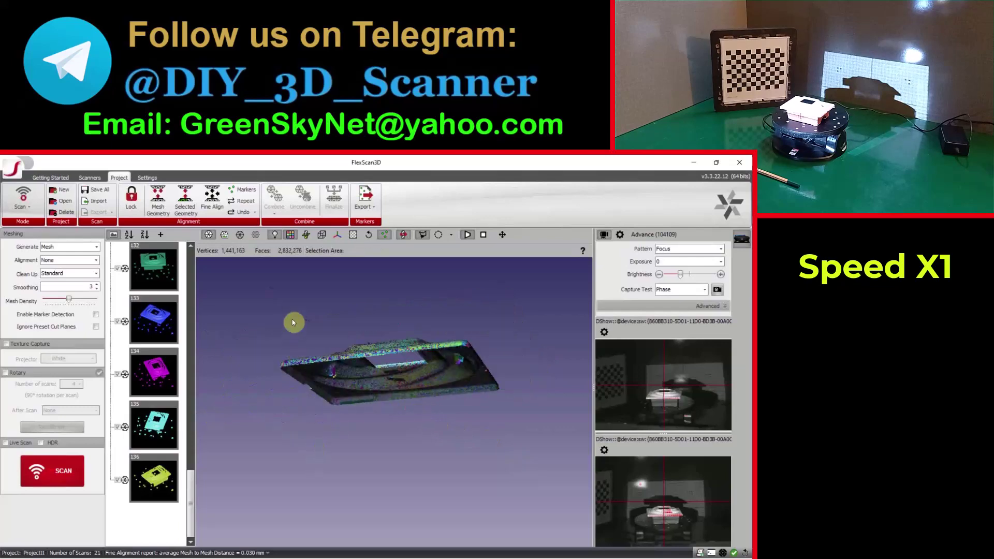
{"action": "mouse_move", "coordinate": [291, 317]}
{"action": "left_mouse_down"}
{"action": "mouse_move", "coordinate": [327, 310]}
{"action": "mouse_move", "coordinate": [275, 340]}
{"action": "left_mouse_up"}
{"action": "key", "text": "Delete"}
{"action": "mouse_move", "coordinate": [344, 310]}
{"action": "left_mouse_down"}
{"action": "mouse_move", "coordinate": [365, 367]}
{"action": "mouse_move", "coordinate": [402, 413]}
{"action": "mouse_move", "coordinate": [368, 437]}
{"action": "mouse_move", "coordinate": [388, 384]}
{"action": "mouse_move", "coordinate": [444, 404]}
{"action": "mouse_move", "coordinate": [394, 469]}
{"action": "mouse_move", "coordinate": [386, 460]}
{"action": "mouse_move", "coordinate": [414, 460]}
{"action": "mouse_move", "coordinate": [424, 395]}
{"action": "mouse_move", "coordinate": [399, 422]}
{"action": "mouse_move", "coordinate": [392, 340]}
{"action": "mouse_move", "coordinate": [408, 351]}
{"action": "left_mouse_up"}
{"action": "scroll", "coordinate": [403, 413], "scroll_direction": "up", "scroll_amount": 3}
{"action": "key", "text": "Delete"}
{"action": "left_click_drag", "start_coordinate": [293, 356], "coordinate": [326, 340]}
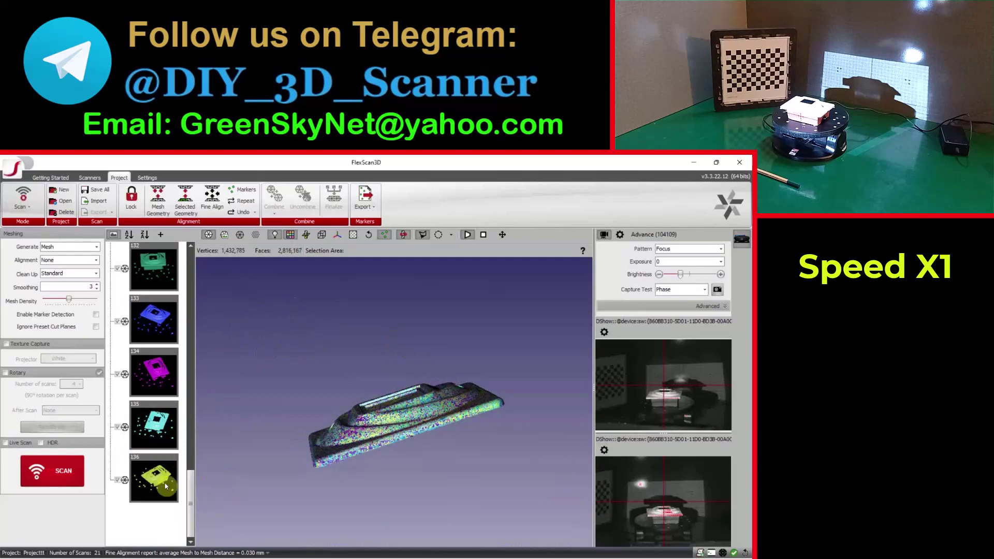
{"action": "left_click_drag", "start_coordinate": [190, 479], "coordinate": [219, 499]}
Finalize all scans into one mesh, 137_final, with 2,995,262 vertices.
{"action": "key", "text": "ctrl+a"}
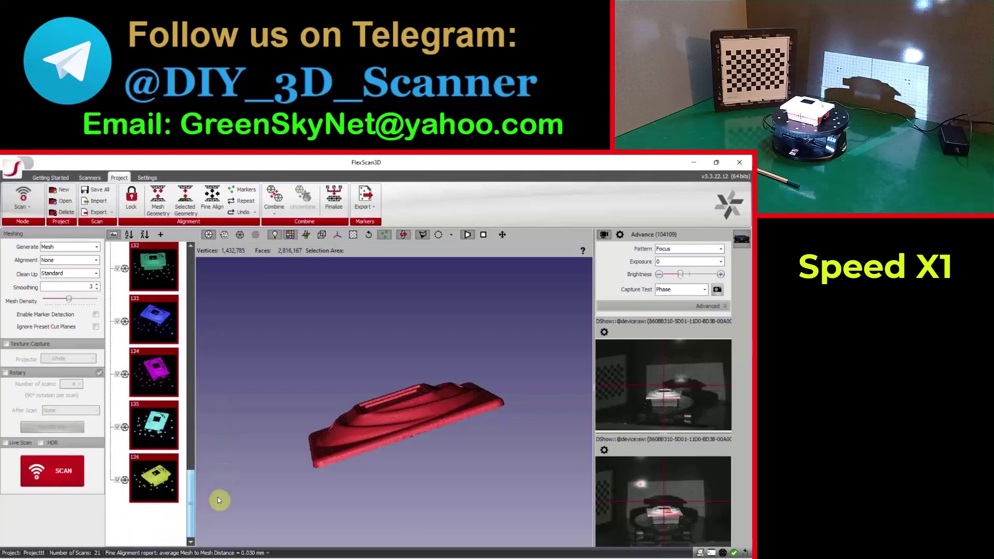
{"action": "left_click", "coordinate": [330, 200]}
{"action": "left_click_drag", "start_coordinate": [358, 210], "coordinate": [449, 208]}
{"action": "left_click", "coordinate": [458, 500]}
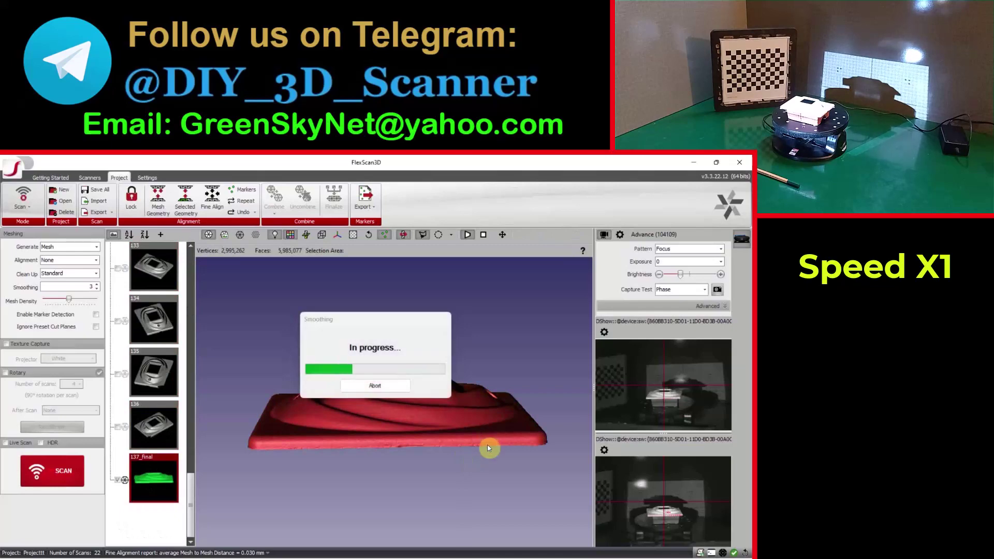
Orbit the smoothed 137_final mesh to inspect its square opening and two screw holes.
{"action": "left_click_drag", "start_coordinate": [382, 382], "coordinate": [436, 423]}
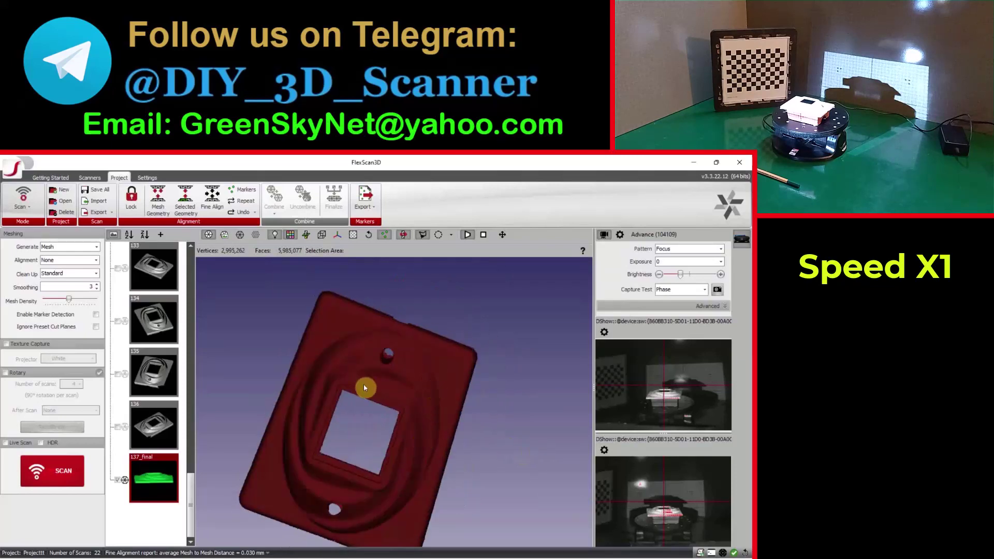
{"action": "left_click_drag", "start_coordinate": [265, 340], "coordinate": [308, 370]}
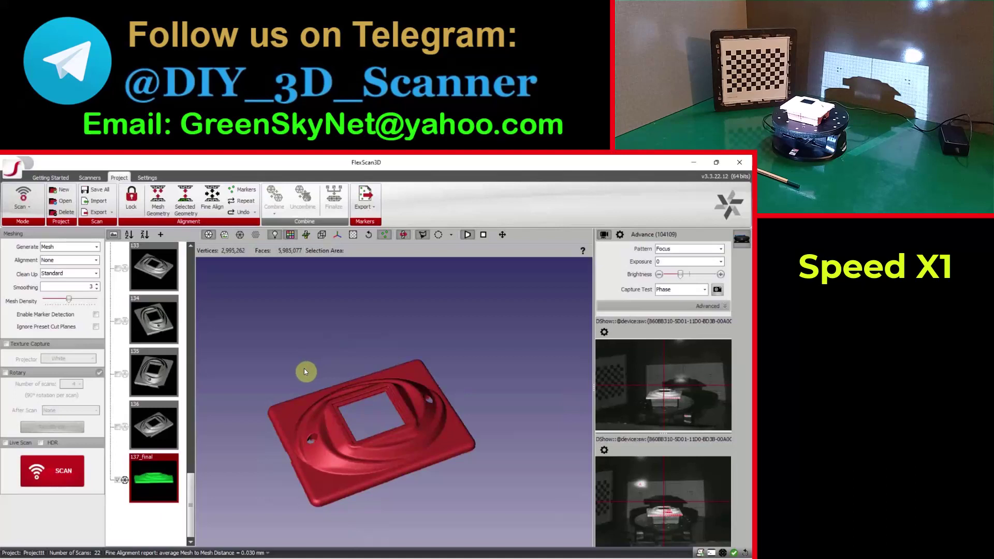
In Rotary Settings, turn M1 twice by 10° and tilt M2 20°, then reset both motors to 0°.
{"action": "left_click", "coordinate": [604, 450]}
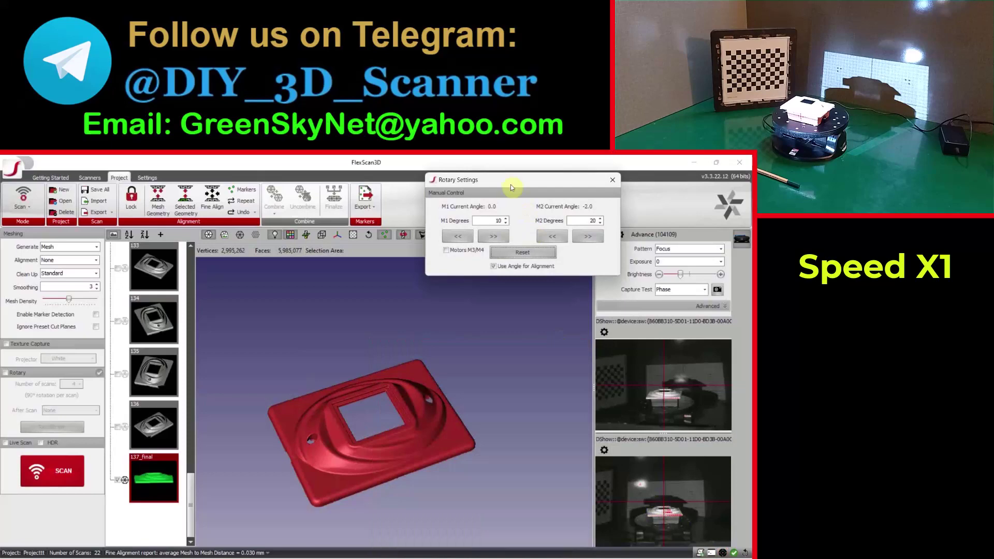
{"action": "left_click_drag", "start_coordinate": [510, 182], "coordinate": [462, 270]}
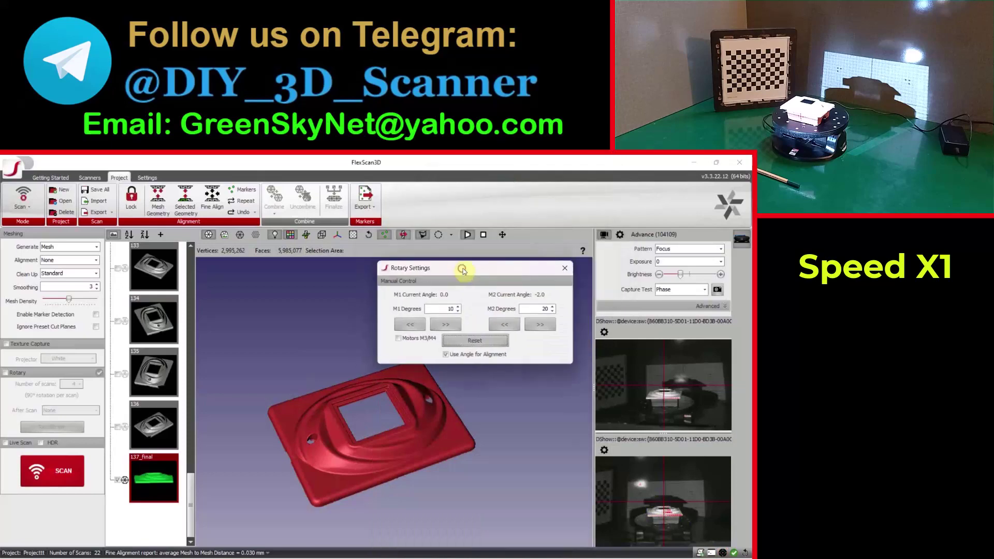
{"action": "left_click", "coordinate": [451, 324]}
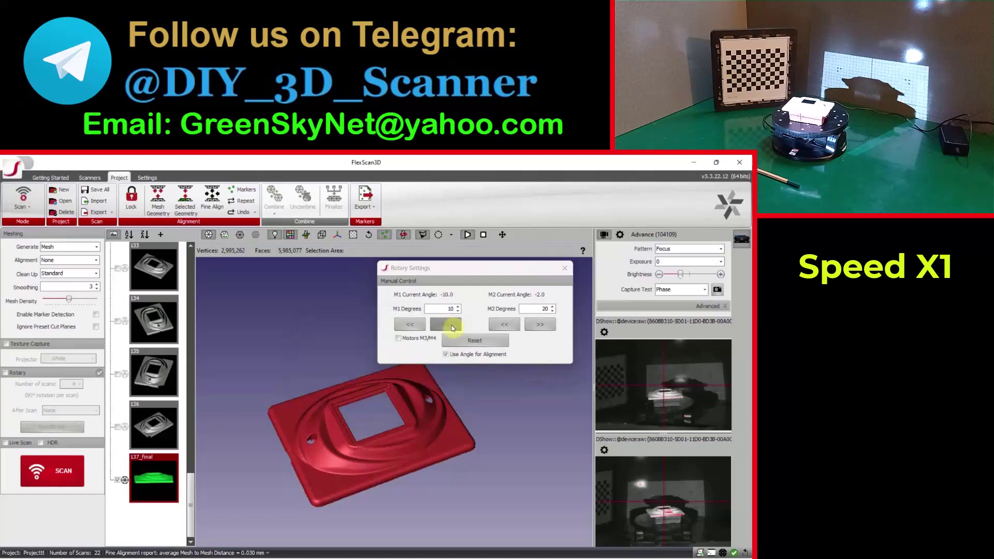
{"action": "left_click", "coordinate": [451, 326]}
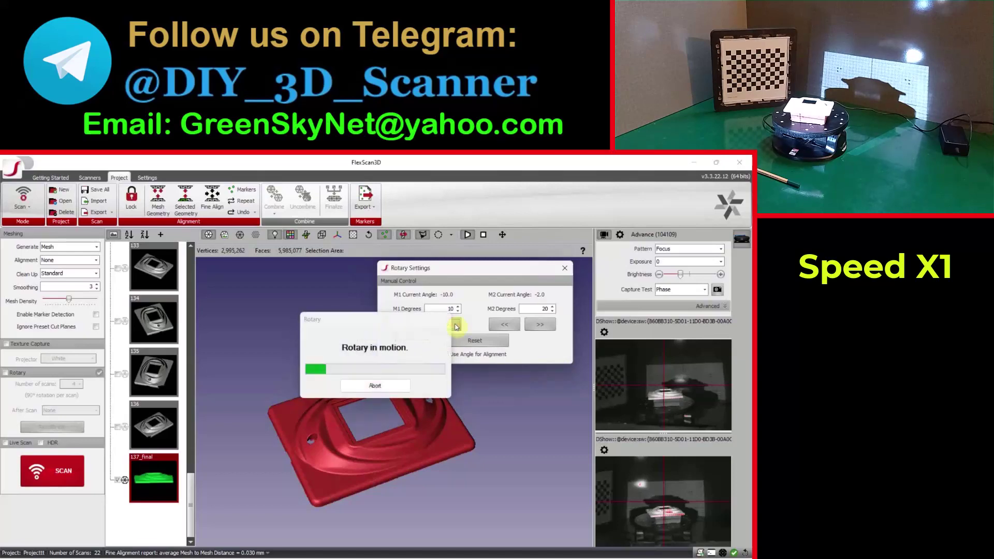
{"action": "left_click", "coordinate": [537, 326]}
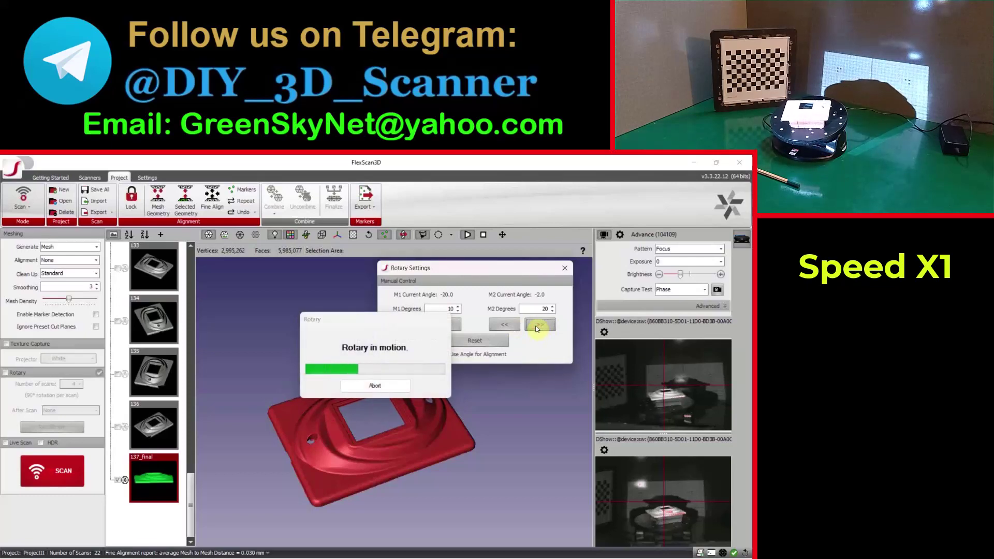
{"action": "left_click", "coordinate": [484, 343]}
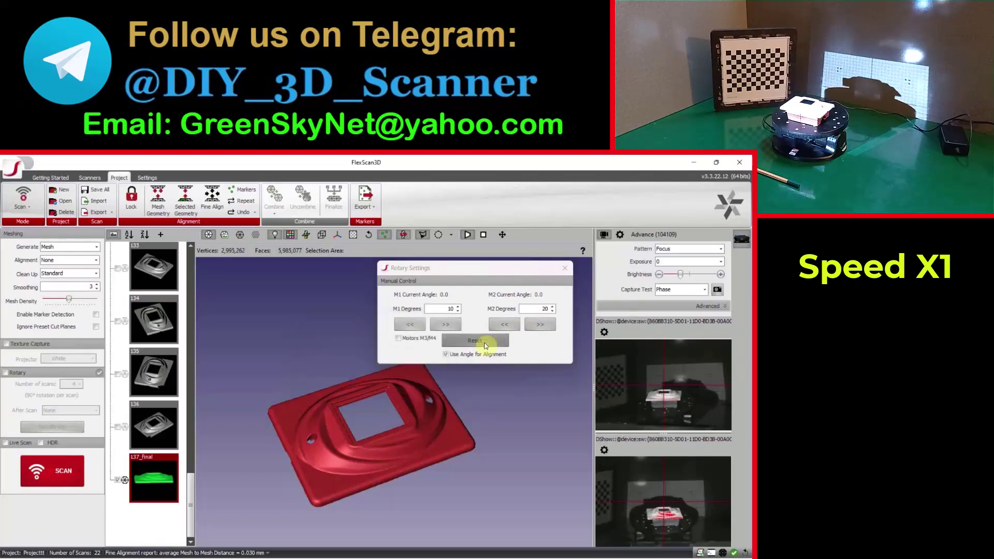
{"action": "left_click_drag", "start_coordinate": [448, 270], "coordinate": [493, 277]}
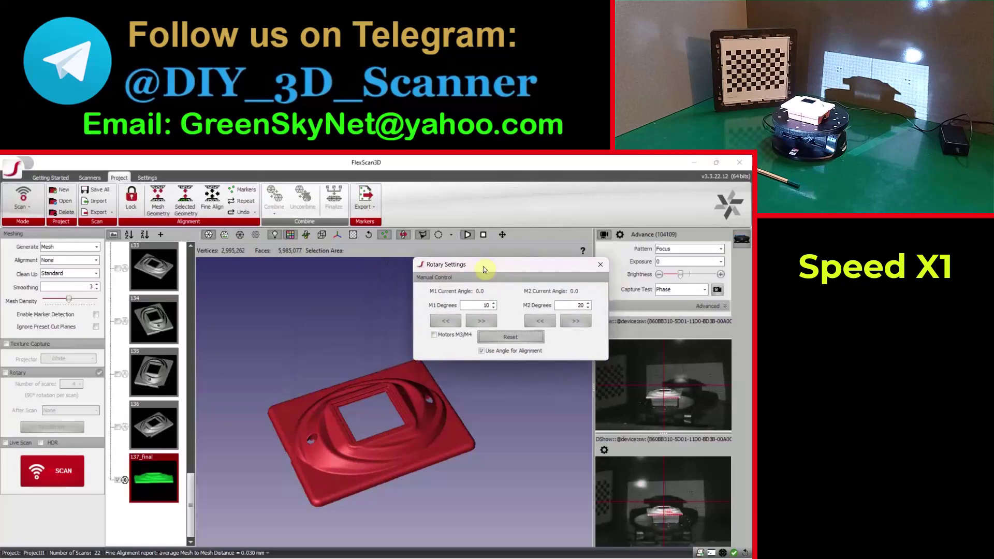